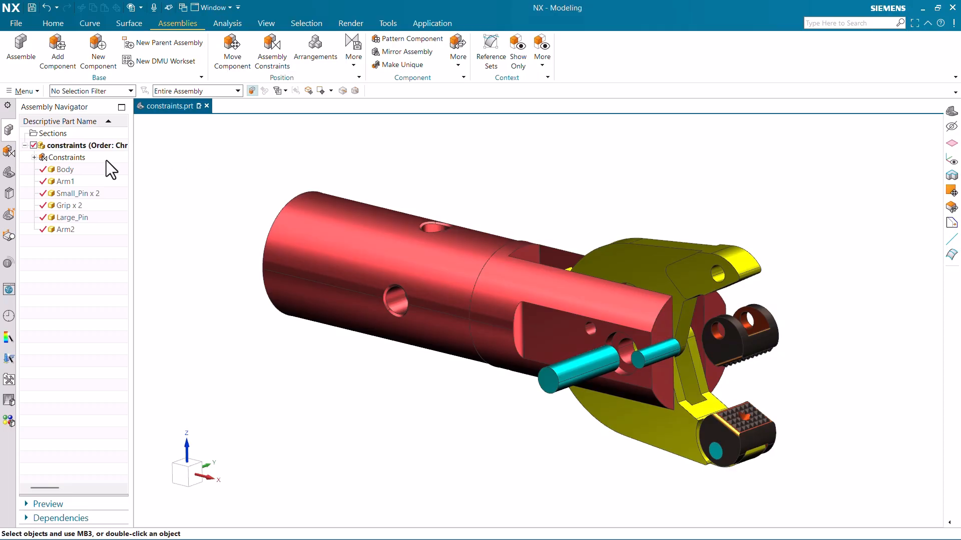
Expand the assembly's Constraints group and highlight the component held by the Fix constraint
left_click(34, 158)
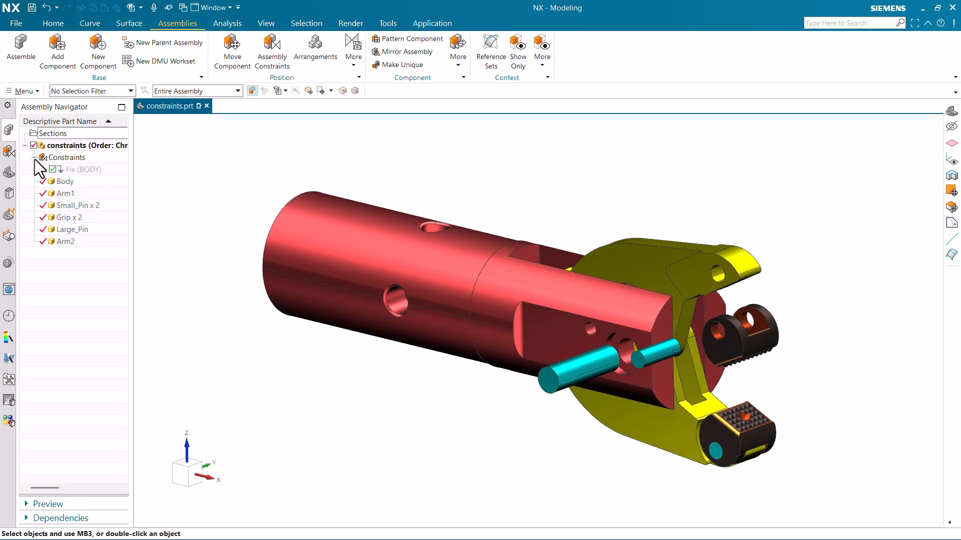
left_click(68, 168)
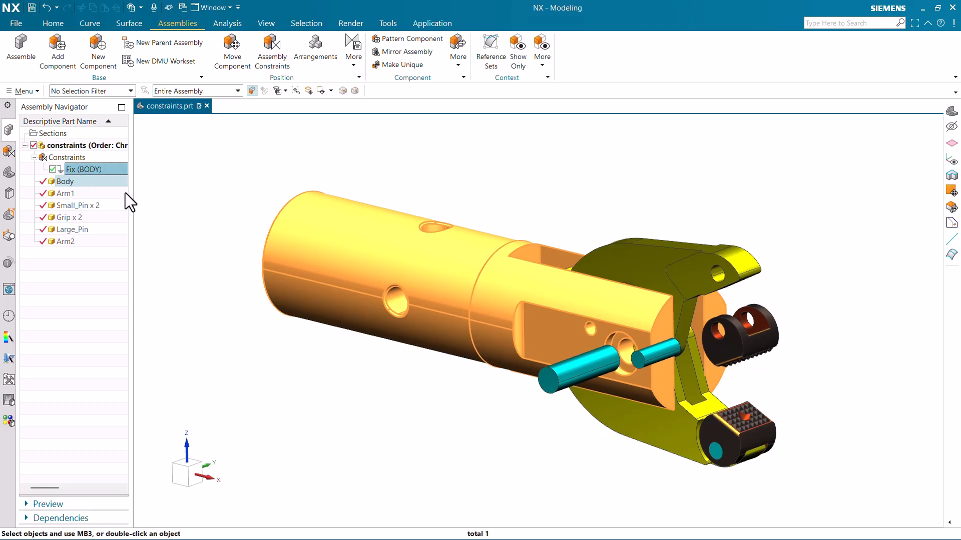
key("Escape")
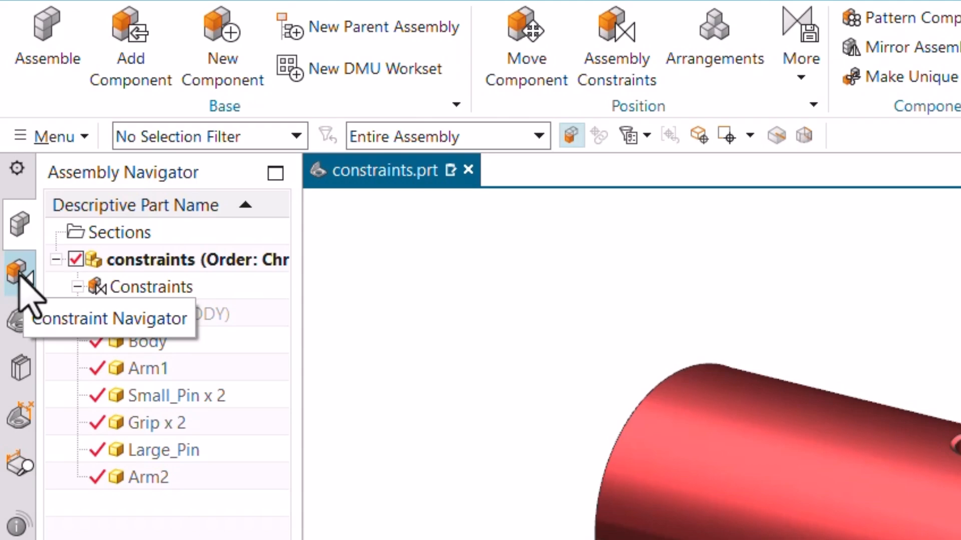
Open the Constraint Navigator and expand the Fix constraint to inspect the component it references
left_click(20, 276)
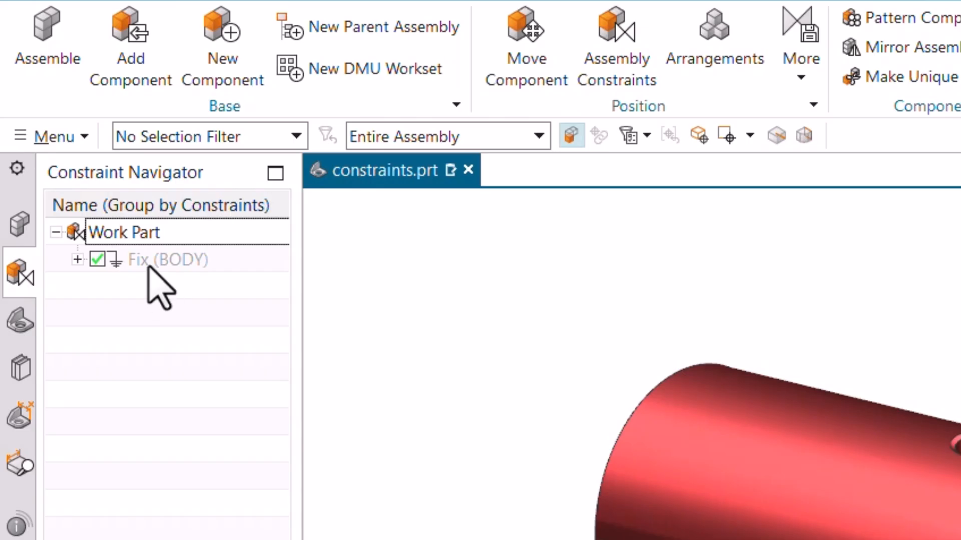
left_click(77, 259)
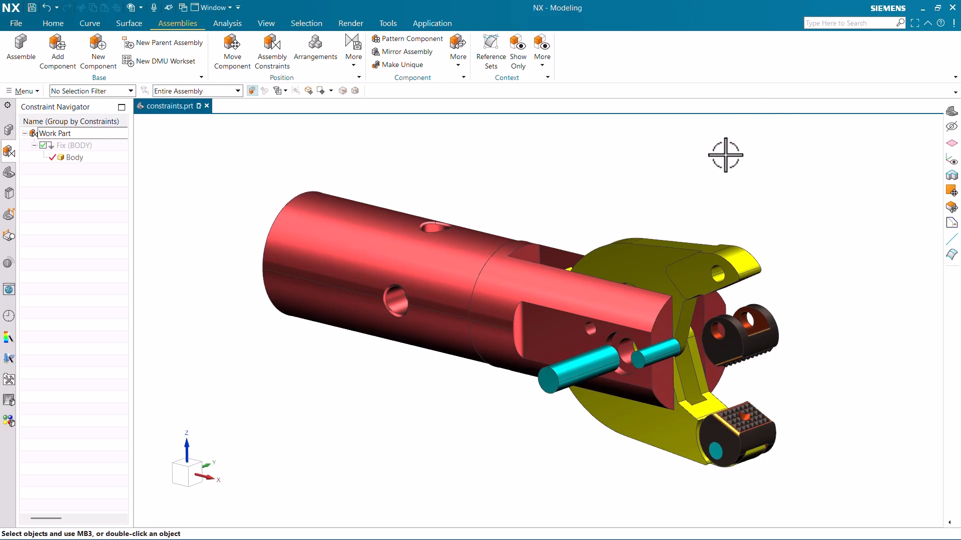
mouse_move(619, 197)
middle_mouse_down()
mouse_move(596, 208)
mouse_move(618, 206)
middle_mouse_up()
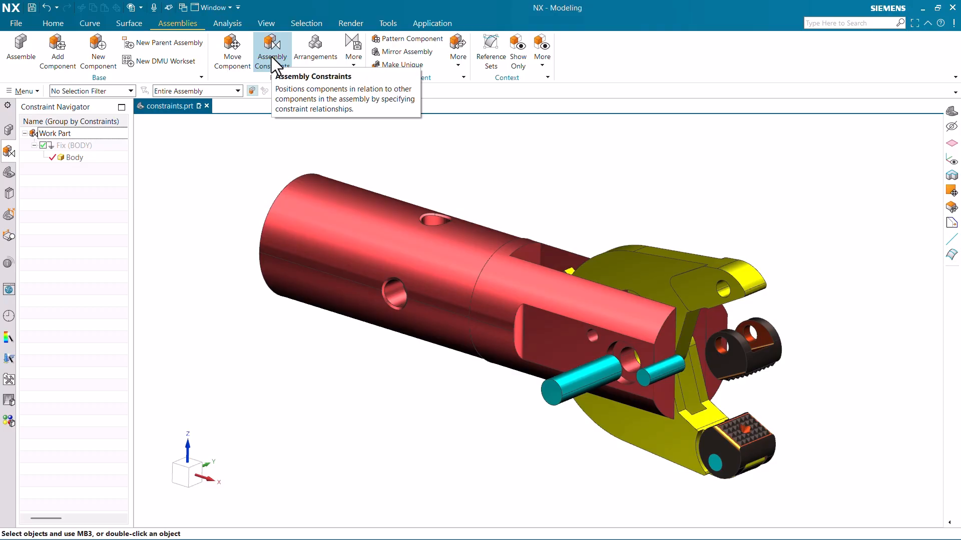
Review the orientation options offered for a Touch Align assembly constraint, and leave without creating a constraint
left_click(272, 56)
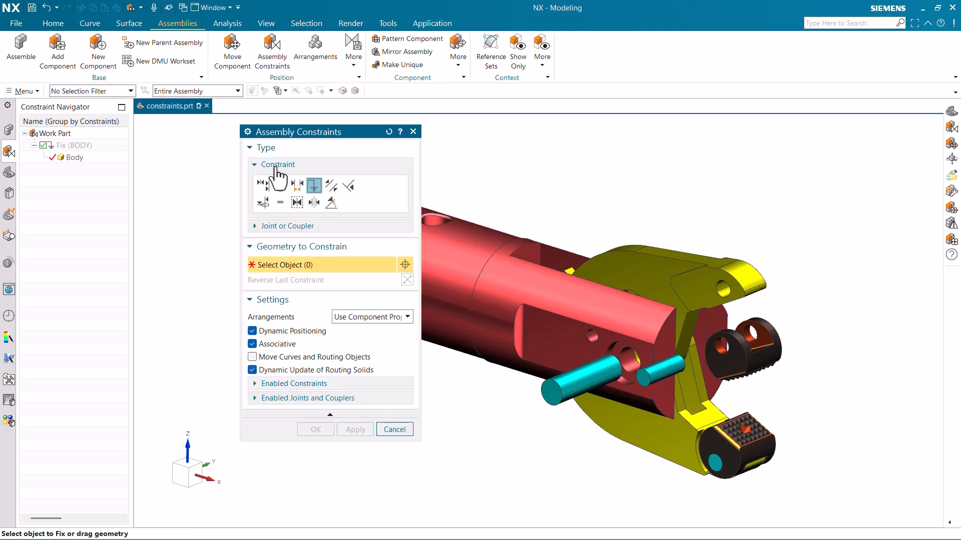
left_click(265, 187)
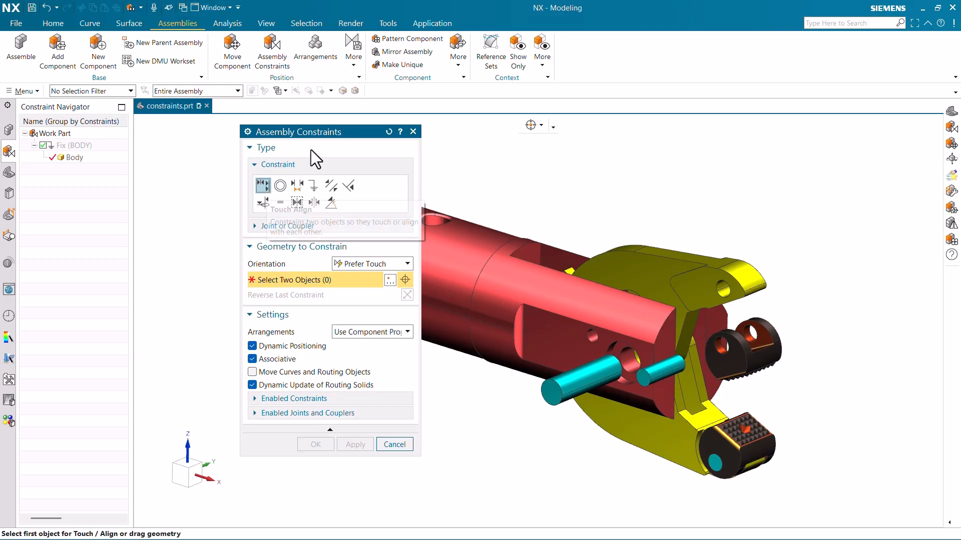
left_click_drag(317, 133, 226, 106)
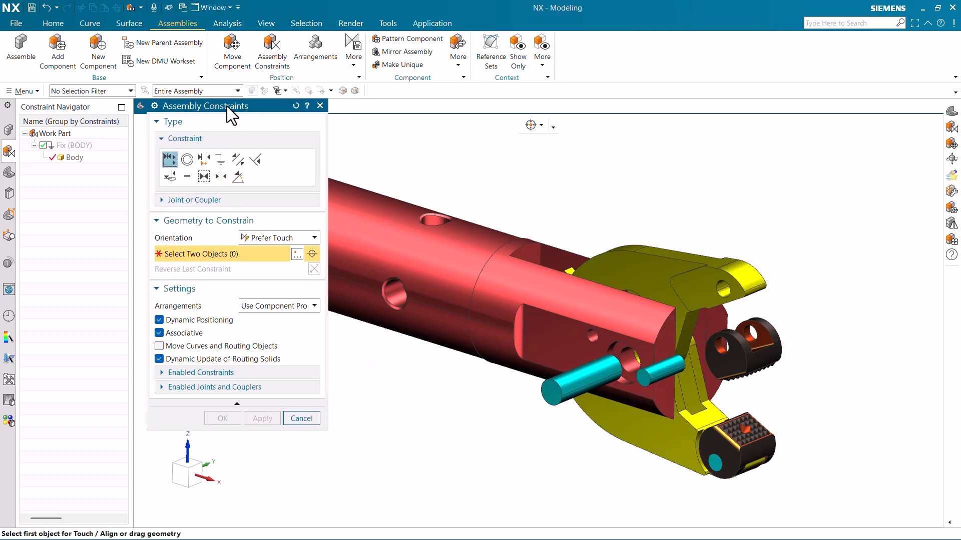
left_click(282, 236)
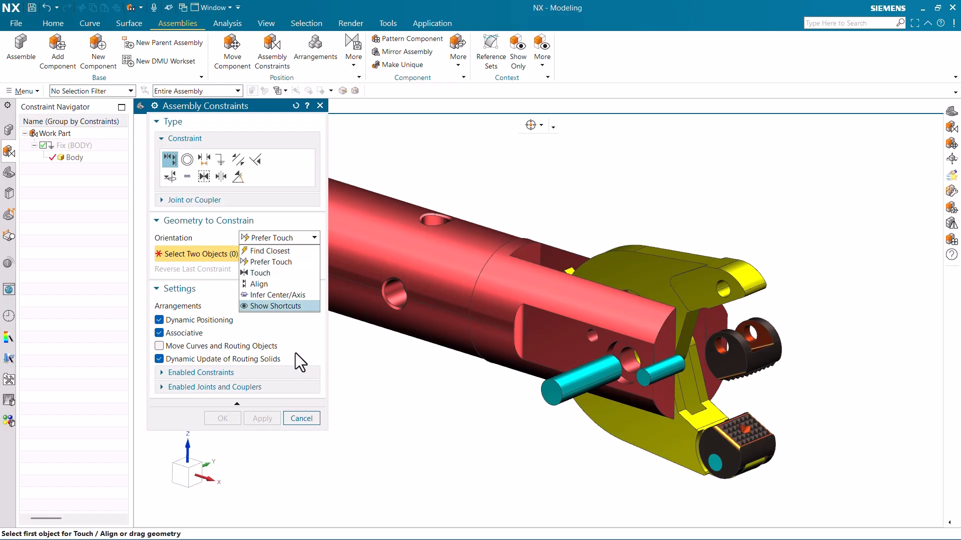
left_click(302, 419)
left_click(302, 419)
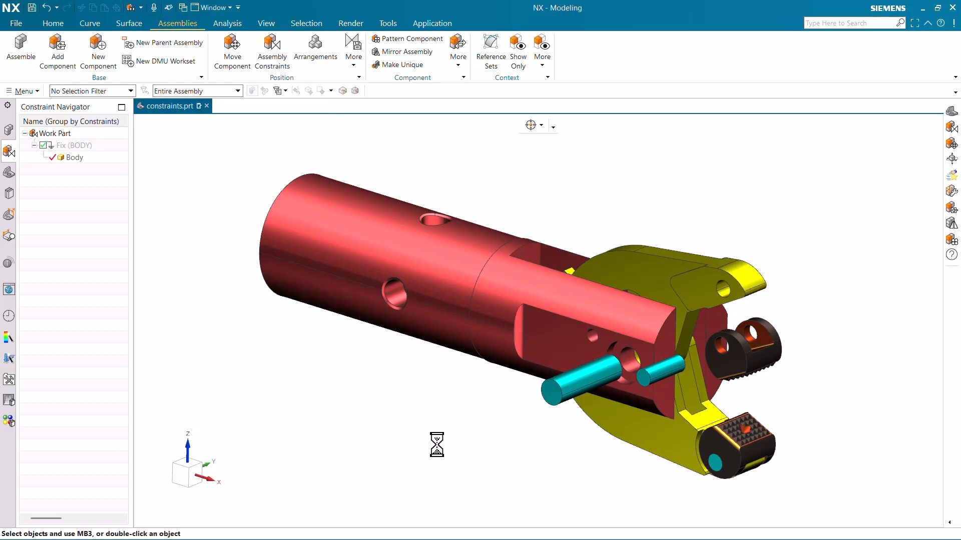
Move the large pin with Dynamic motion to about Y -27.15 mm, Z -12.82 mm, nearer the body
scroll(678, 422, "up", 5)
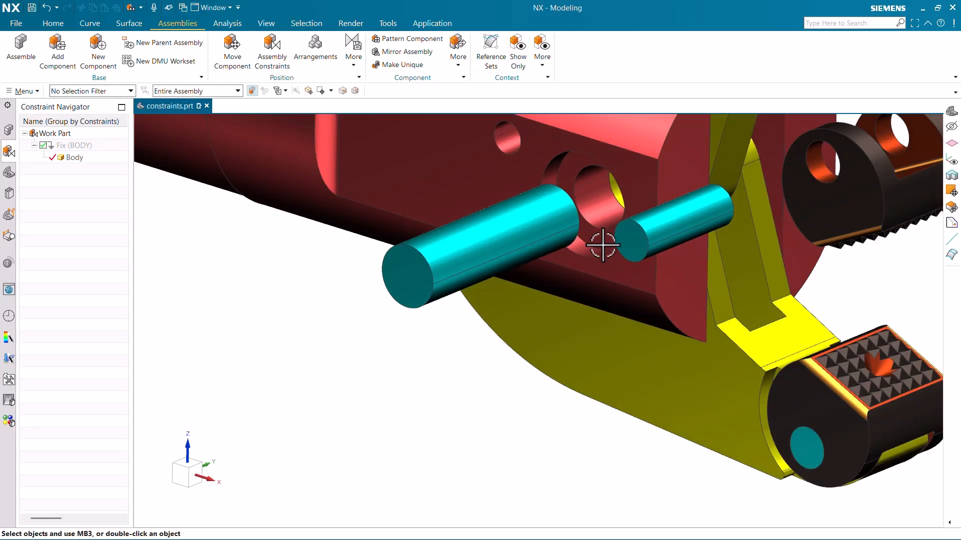
middle_click_drag(603, 245, 545, 242)
scroll(544, 283, "down", 3)
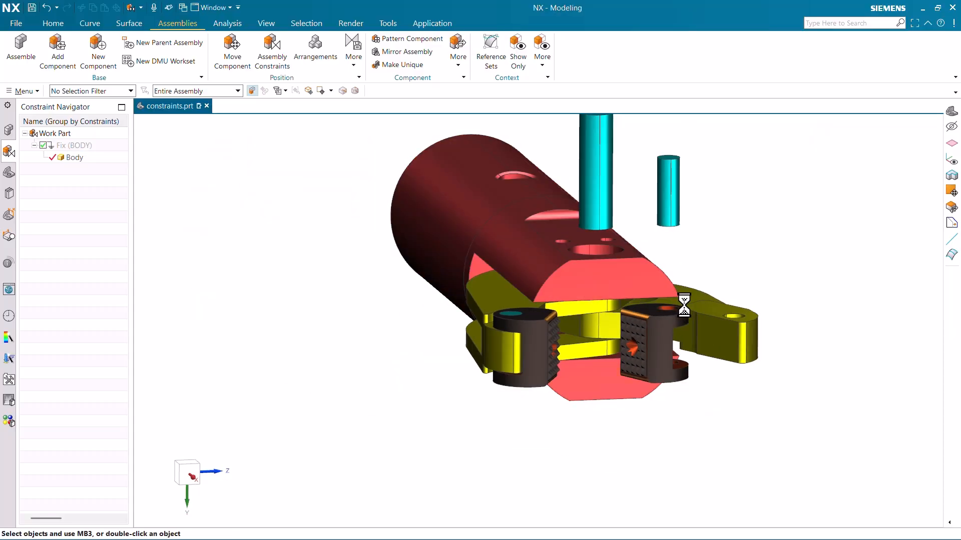
key("F8")
scroll(555, 184, "up", 2)
left_click(555, 185)
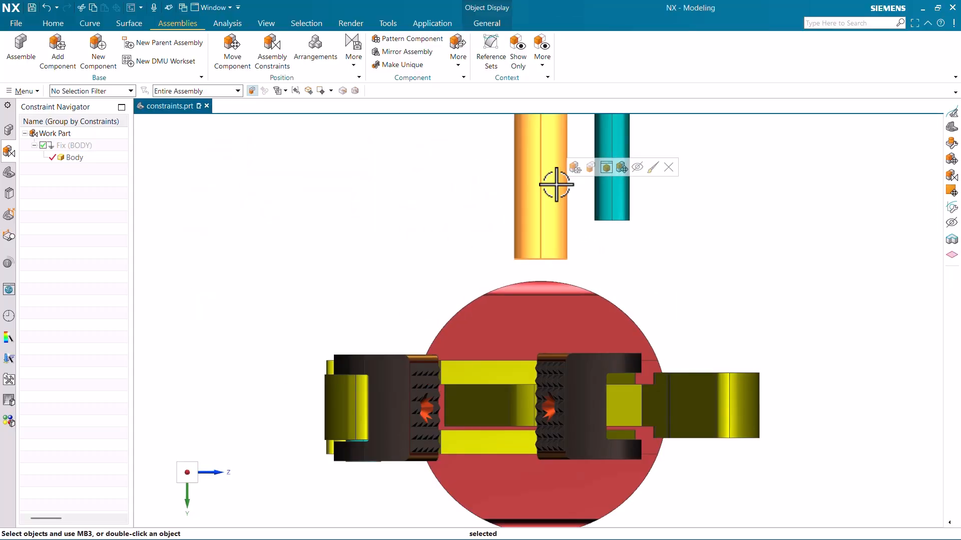
left_click(618, 169)
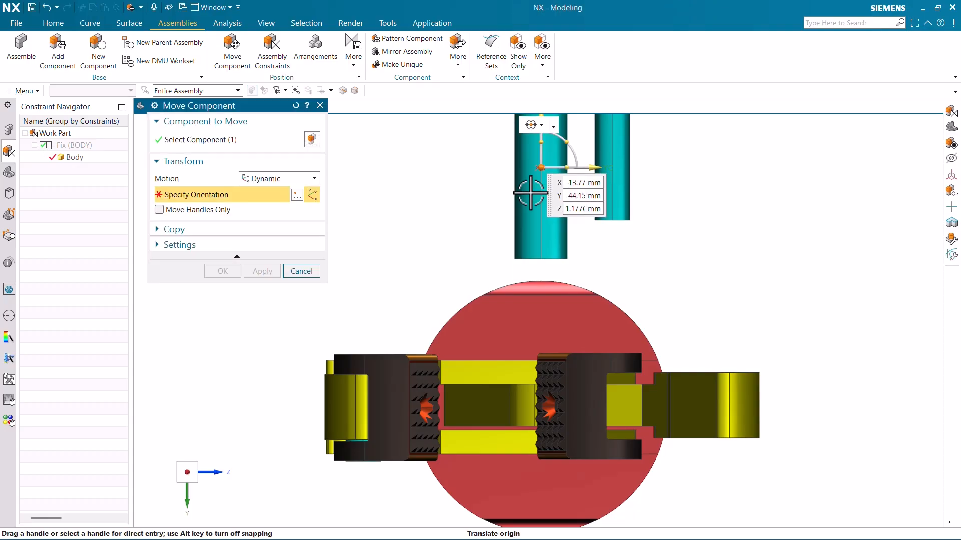
left_click_drag(549, 181, 511, 186)
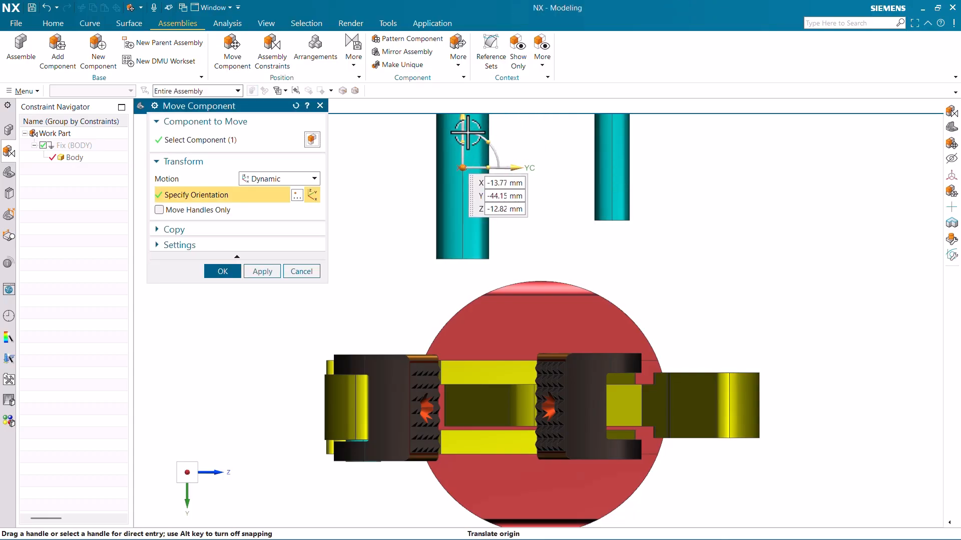
left_click_drag(470, 126, 471, 227)
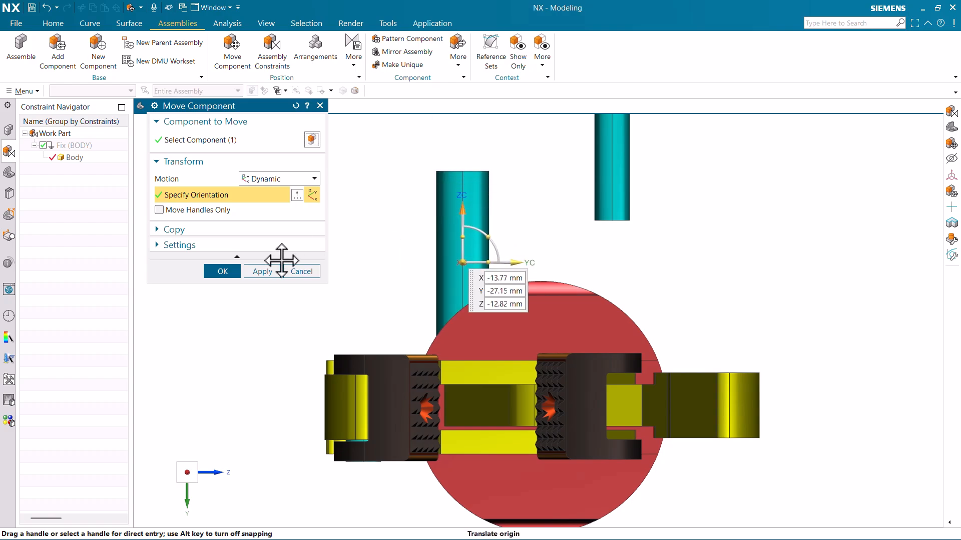
left_click(232, 271)
Try a Touch Align constraint with Find Closest orientation between the large pin's cylindrical face and the body's large pin hole
middle_click_drag(512, 332, 462, 415)
scroll(462, 416, "up", 10)
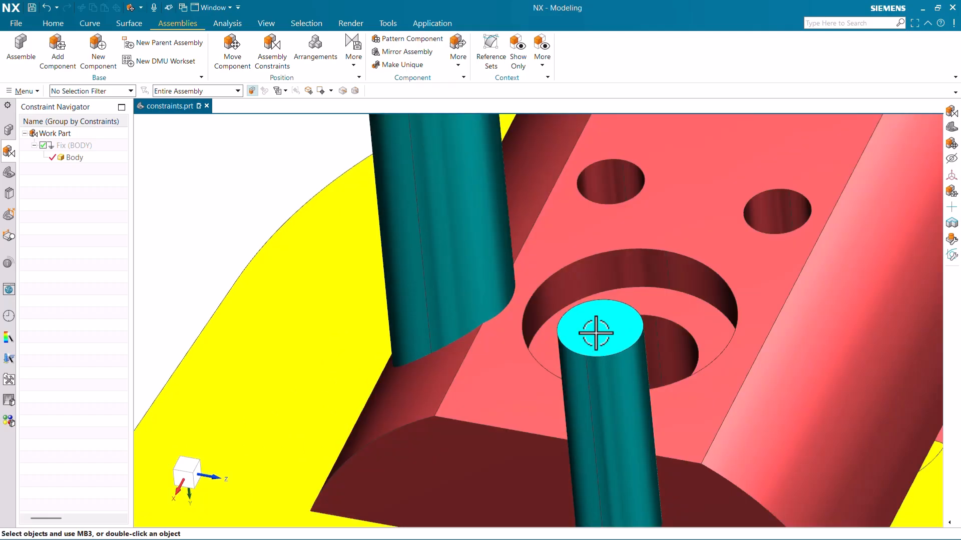
scroll(503, 304, "down", 5)
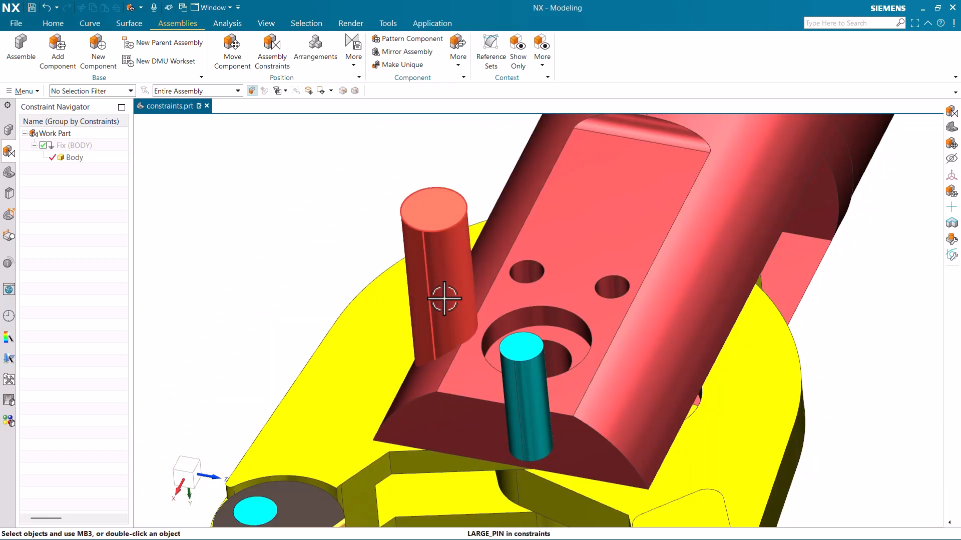
middle_click_drag(450, 332, 440, 343)
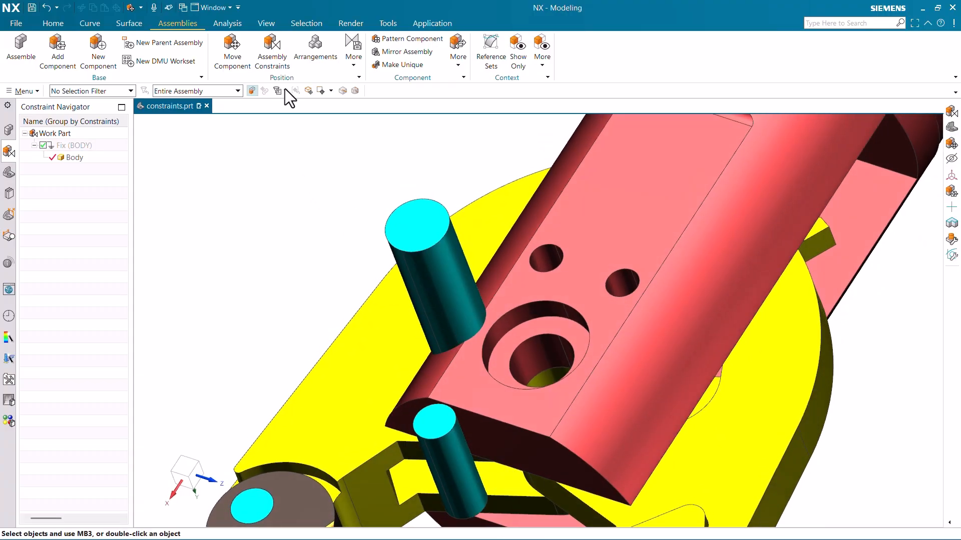
left_click(268, 63)
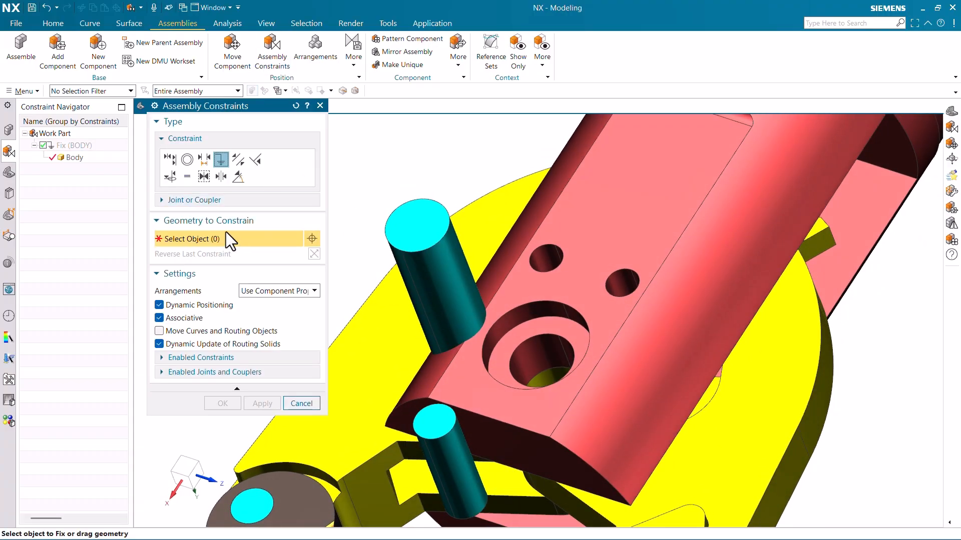
left_click(171, 160)
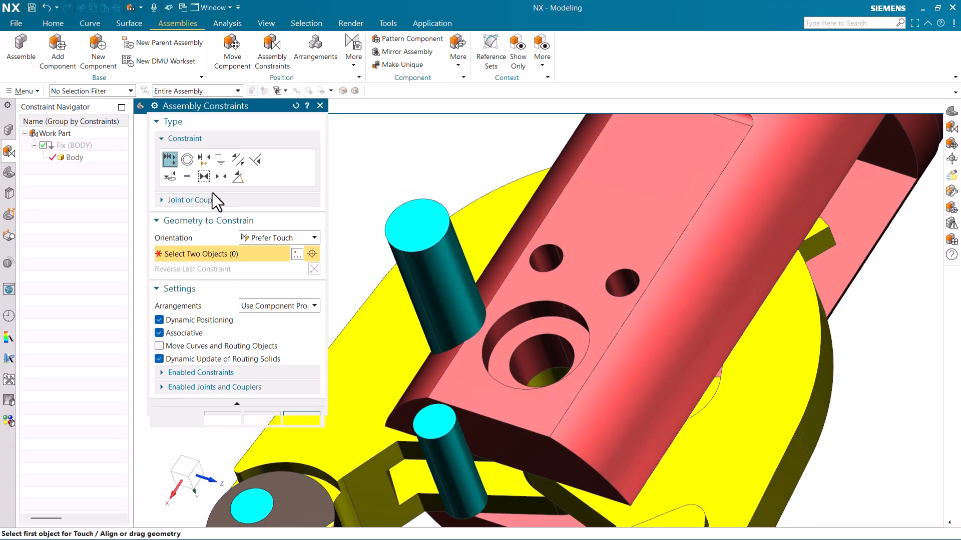
left_click(268, 241)
left_click(276, 251)
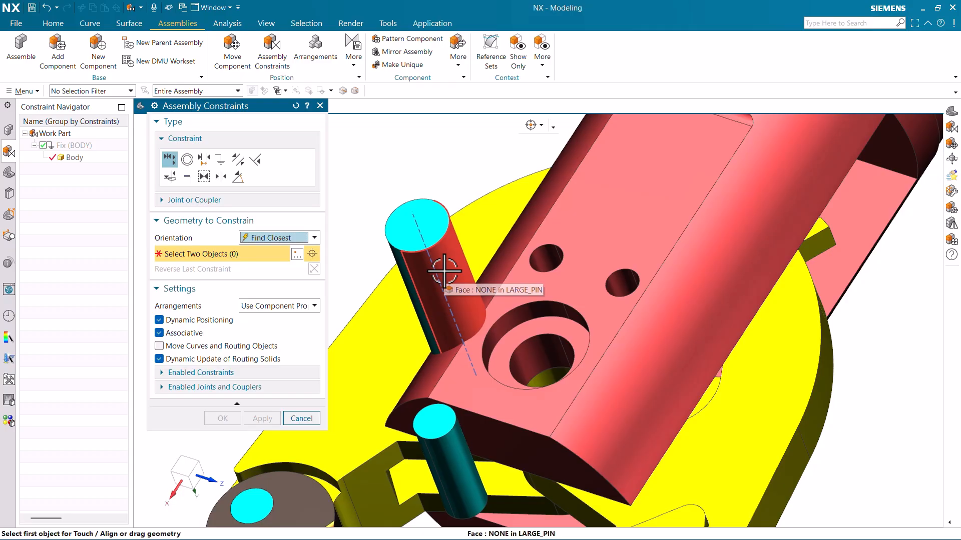
left_click(454, 258)
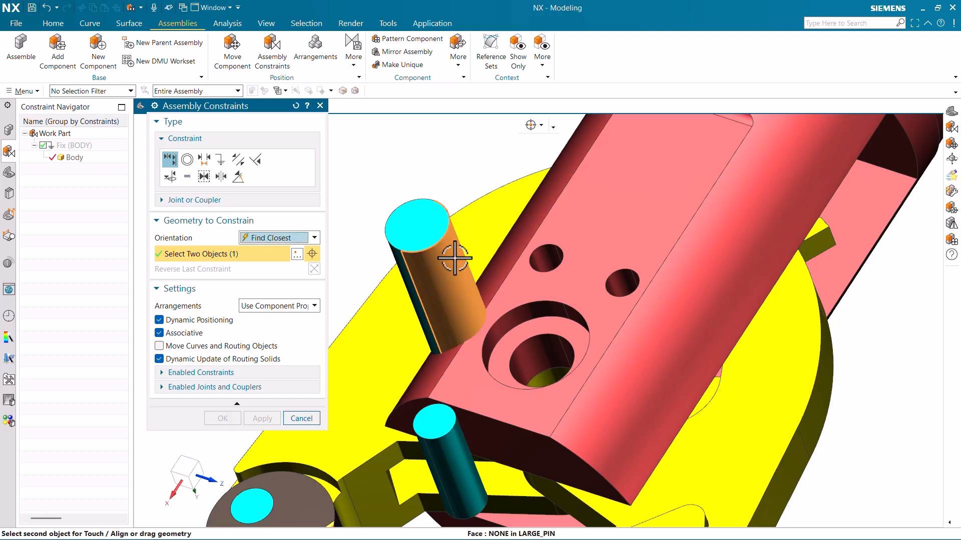
left_click(525, 356)
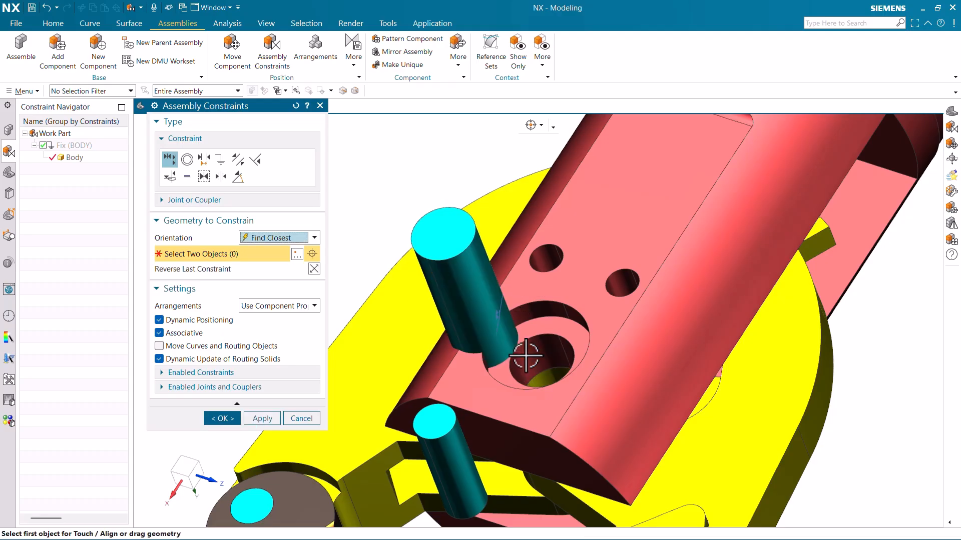
Inspect how the large pin sits against the hole wall and discard the unapplied align constraint
scroll(514, 358, "up", 5)
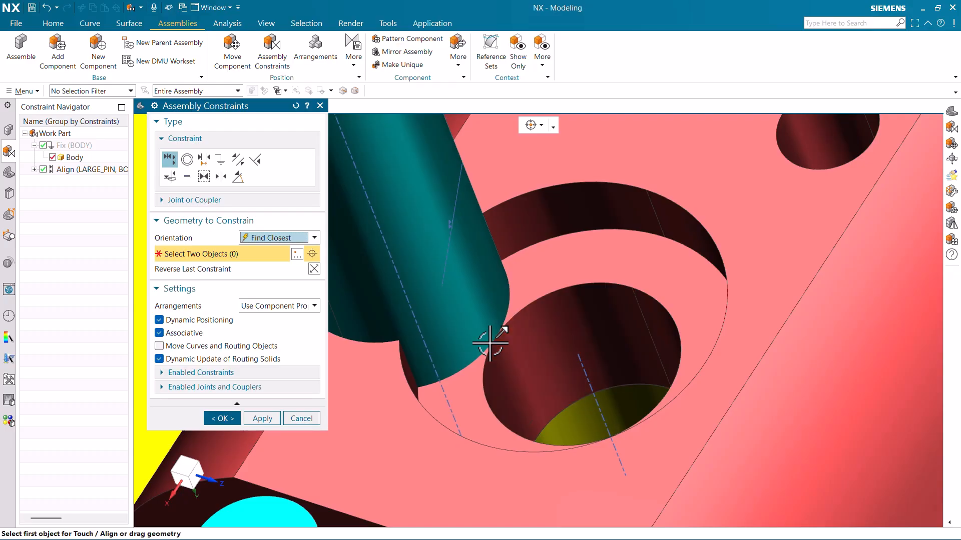
scroll(523, 315, "down", 2)
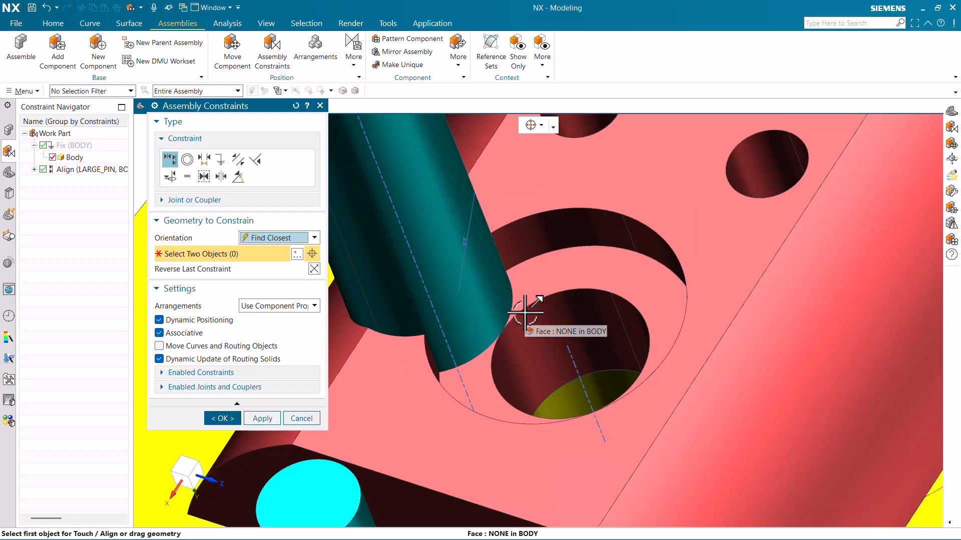
scroll(525, 312, "down", 1)
scroll(525, 313, "down", 1)
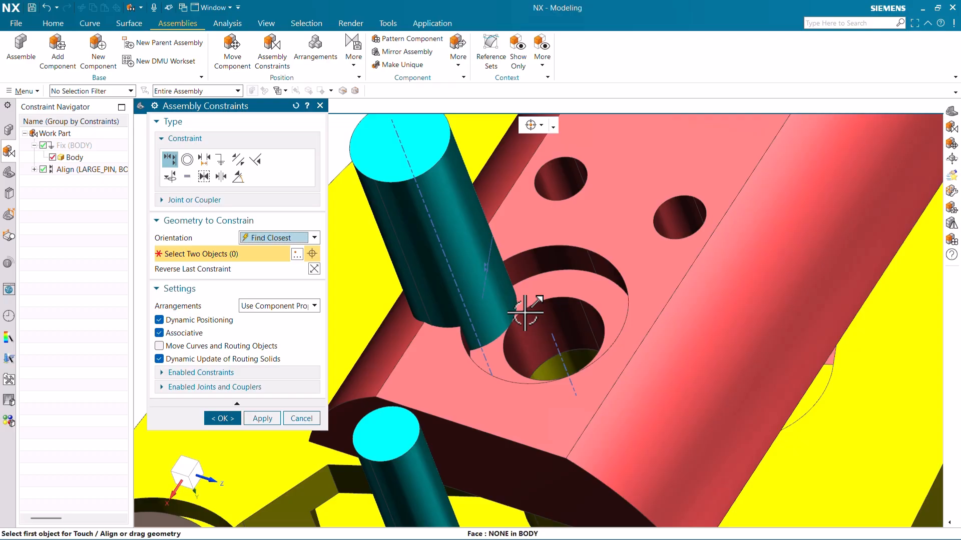
left_click(296, 106)
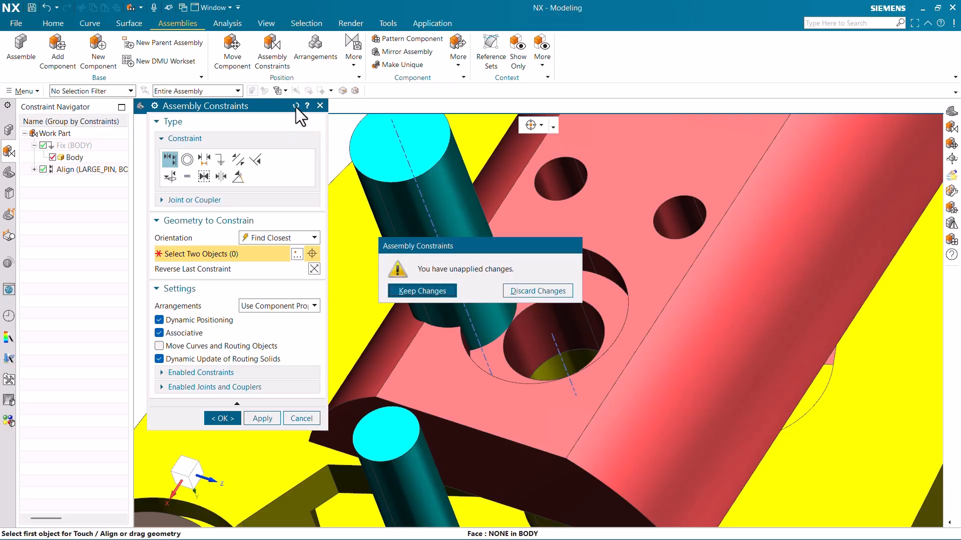
left_click(523, 292)
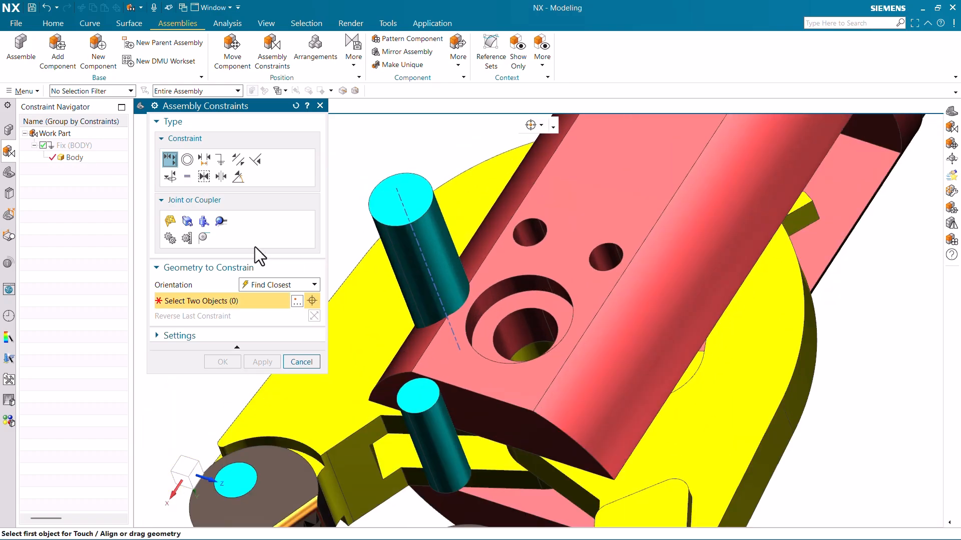
Try Find Closest again between the large pin's face and the opposite wall of the hole, and discard the constraint
left_click(442, 261)
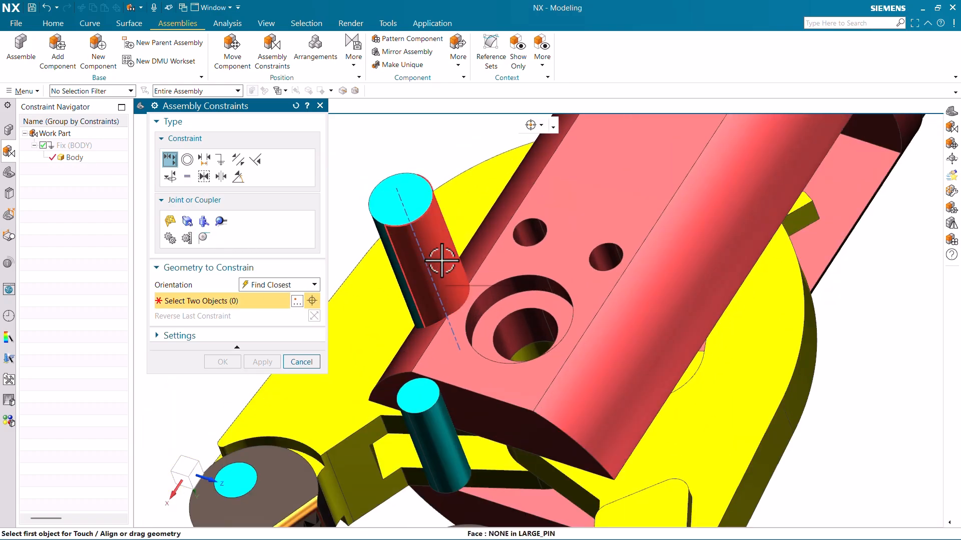
middle_click_drag(528, 320, 548, 328)
left_click(572, 340)
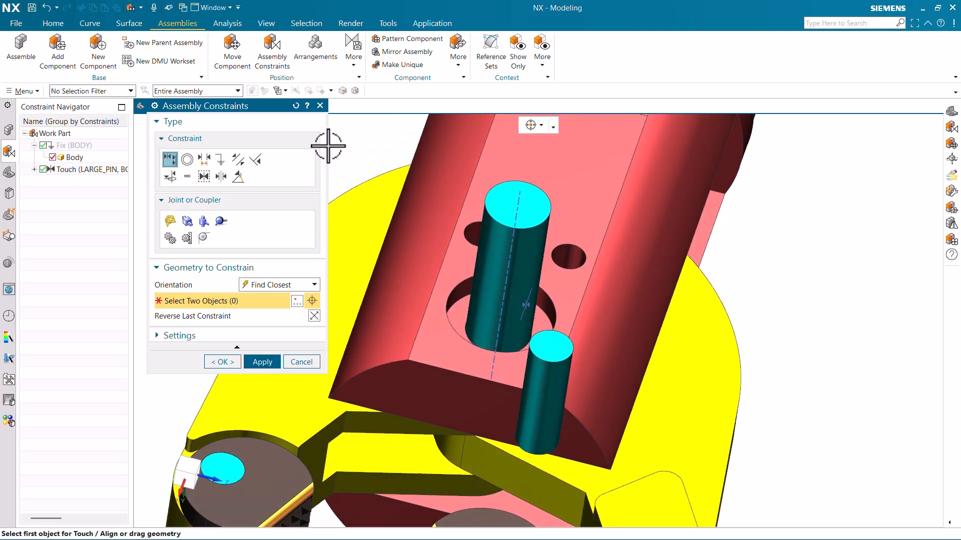
left_click(296, 106)
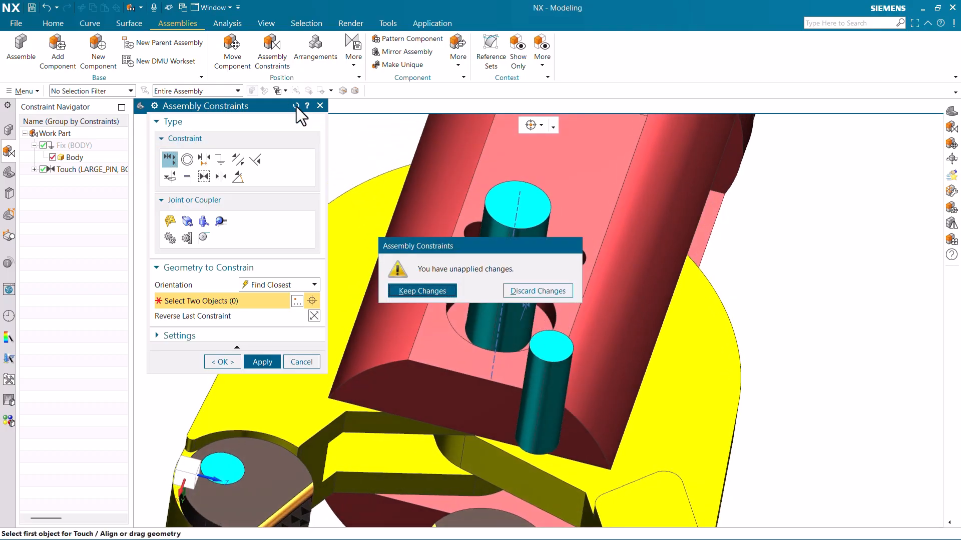
left_click(525, 291)
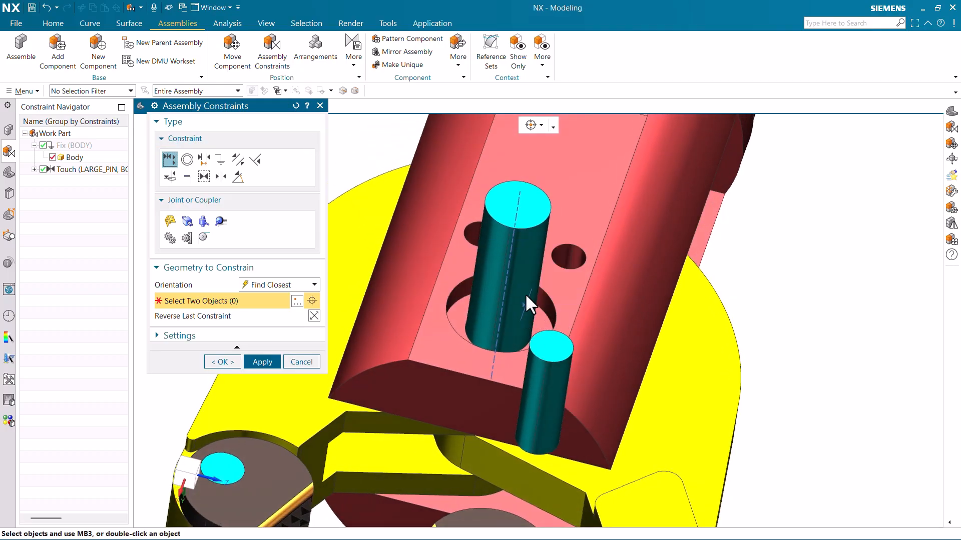
Try a Touch Align constraint with Prefer Touch orientation between the large pin's top face and the counterbore floor in the body
left_click(280, 286)
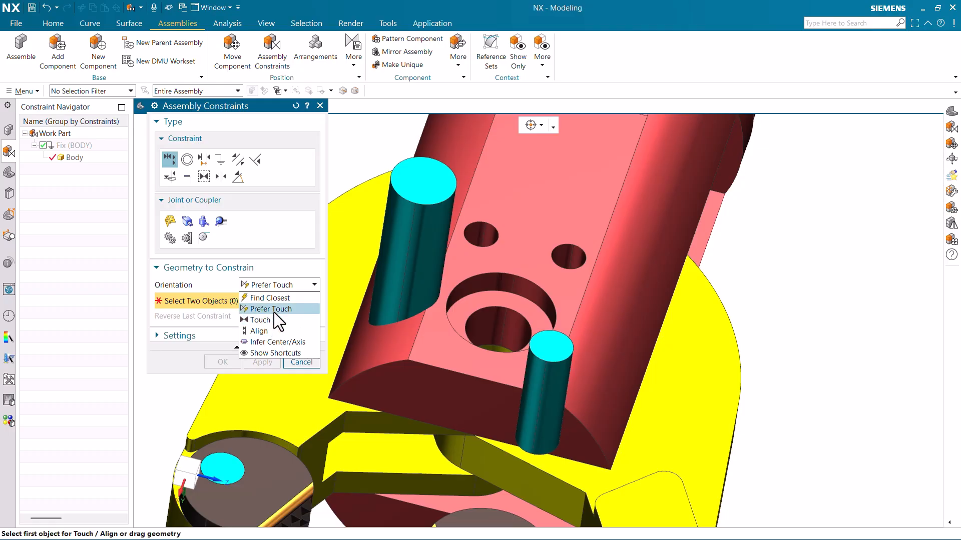
left_click(292, 308)
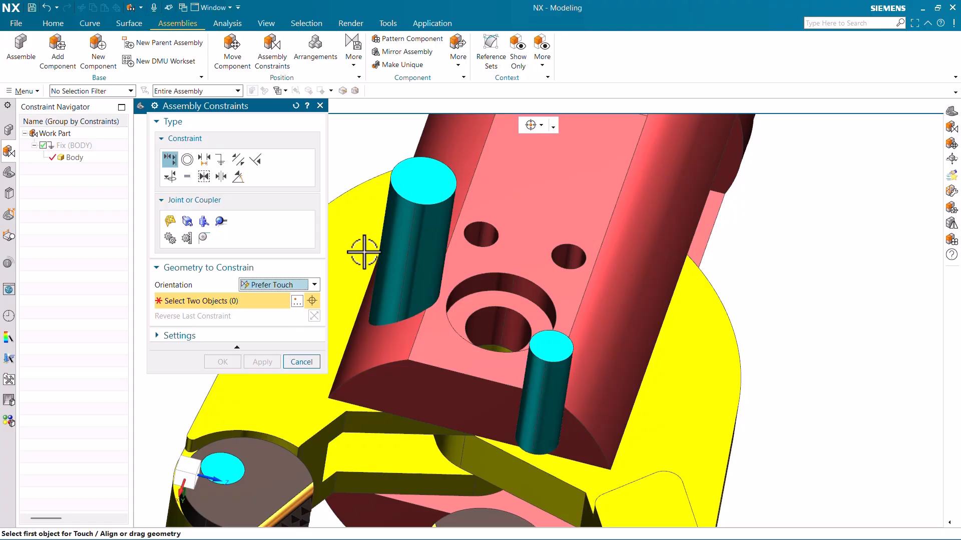
left_click(421, 181)
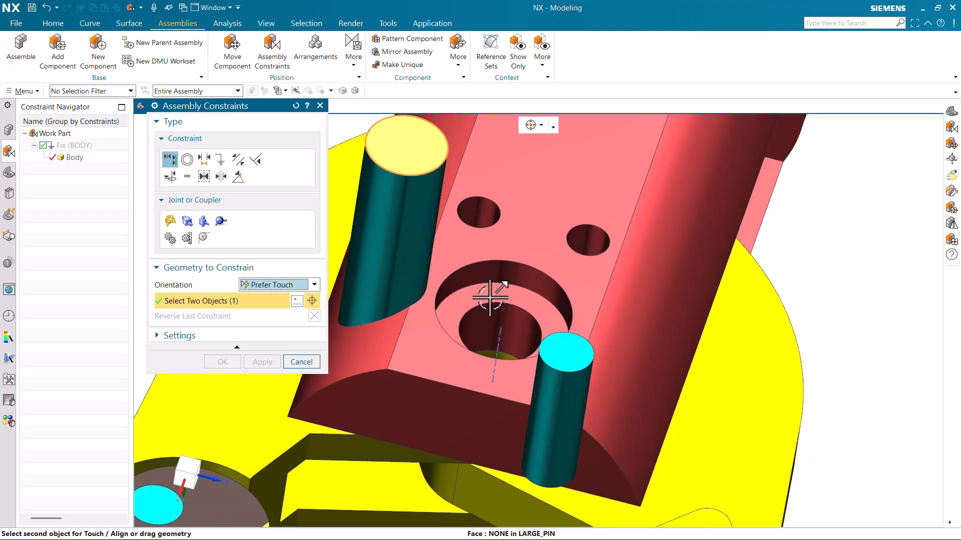
left_click(492, 300)
scroll(513, 315, "down", 2)
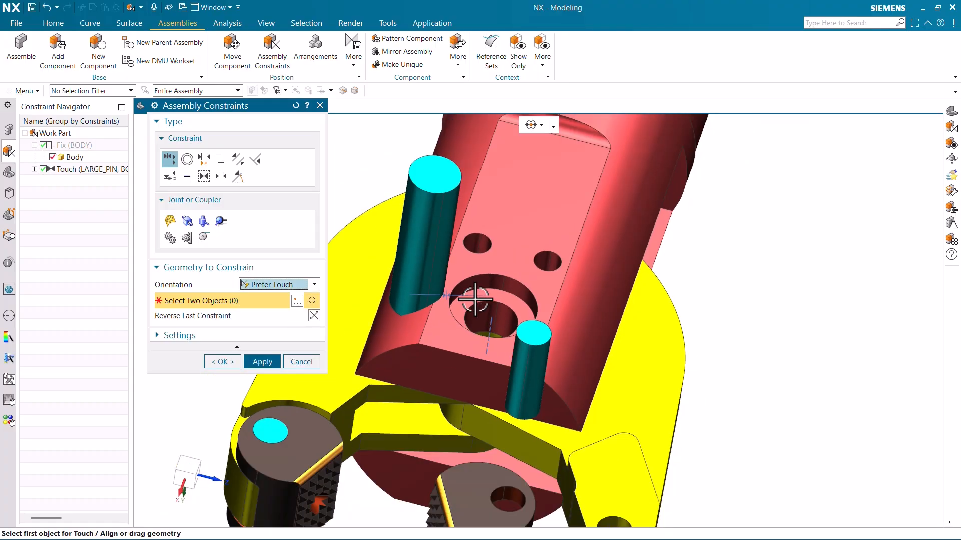
Reverse the Prefer Touch constraint to inspect the large pin's flipped position, and discard the unapplied changes
left_click(315, 316)
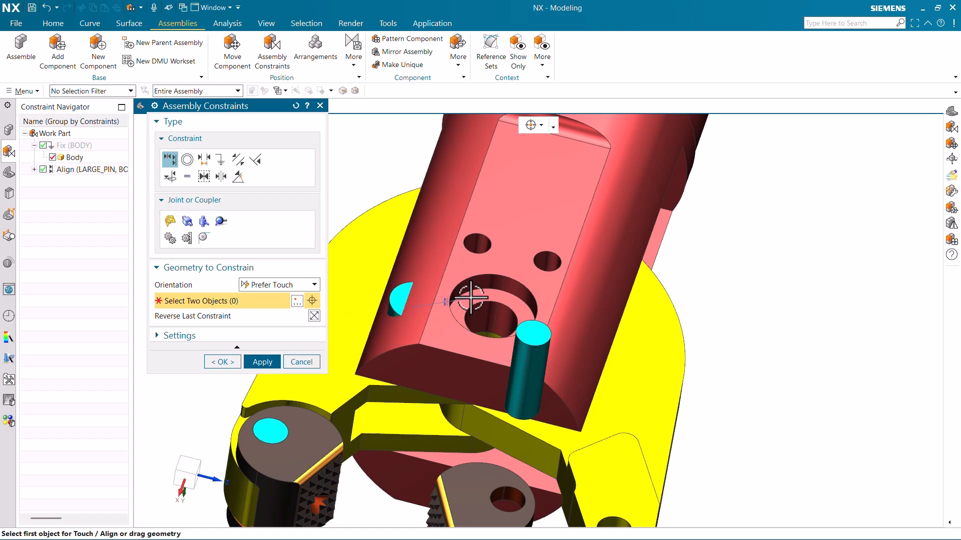
scroll(471, 297, "up", 4)
scroll(555, 298, "down", 3)
scroll(415, 303, "up", 1)
scroll(416, 303, "up", 2)
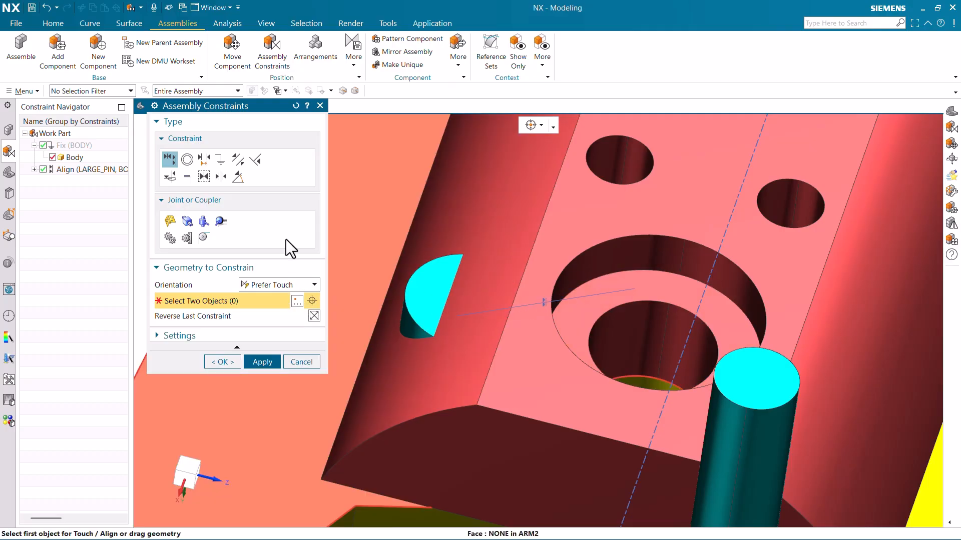
left_click(296, 106)
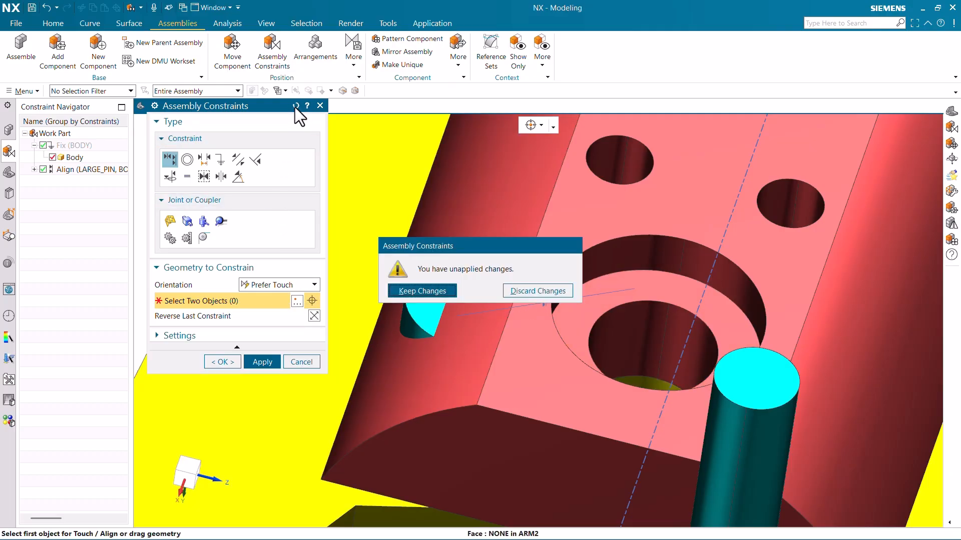
left_click(507, 290)
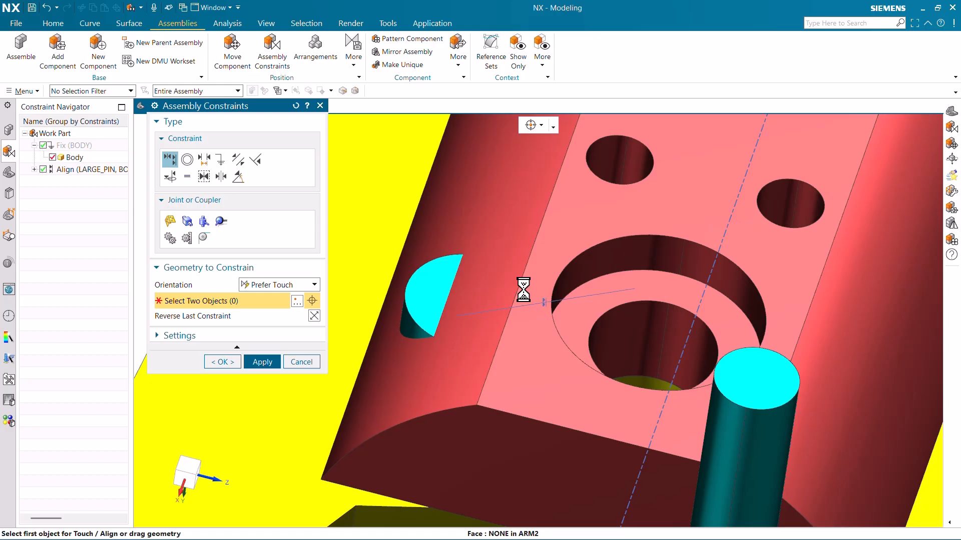
Try a constraint with Touch orientation between the large pin's top face and the body's counterbore floor
left_click(278, 287)
left_click(279, 319)
scroll(479, 271, "down", 5)
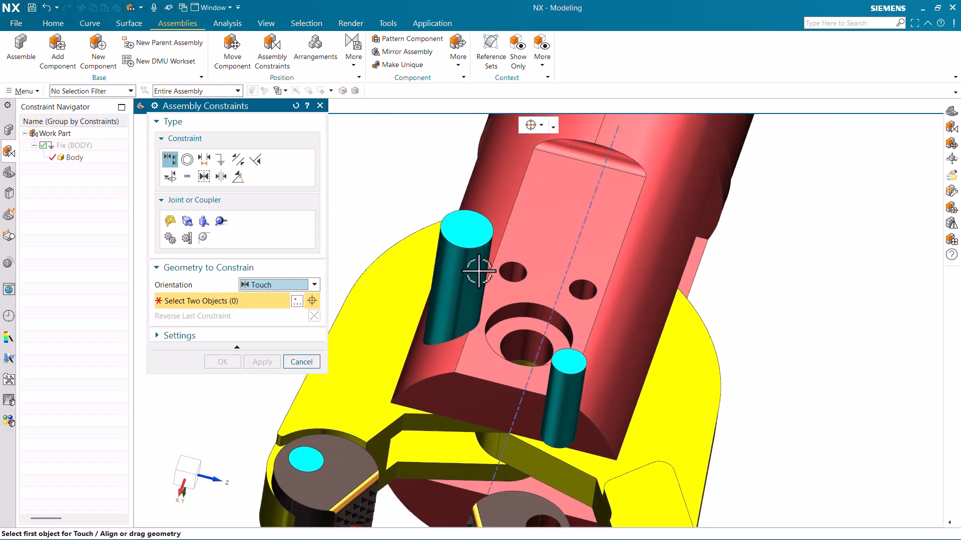
left_click(466, 231)
scroll(508, 328, "up", 4)
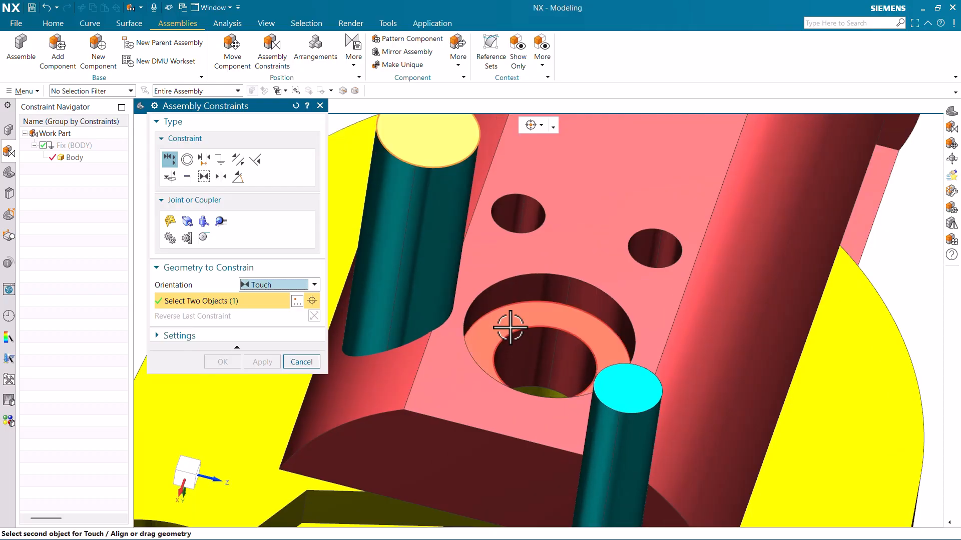
left_click(509, 328)
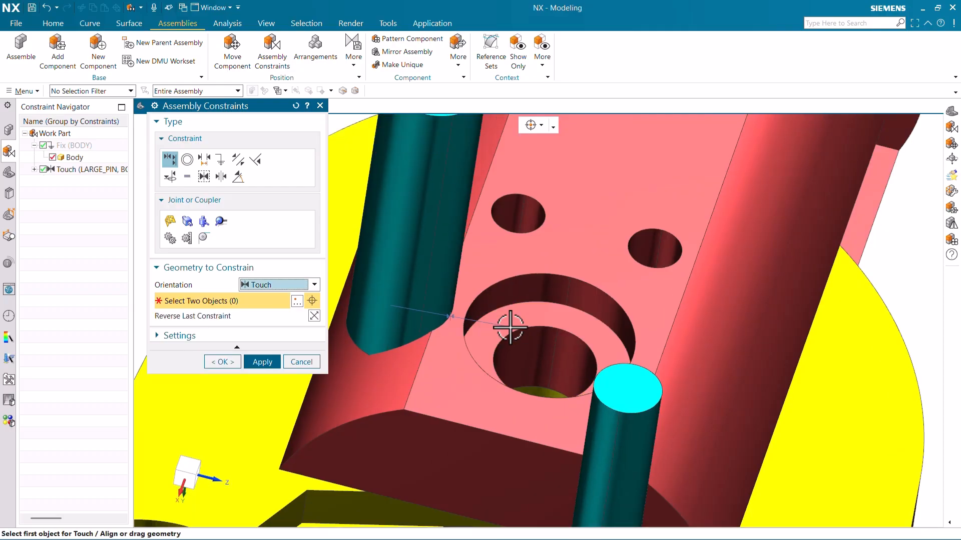
Reverse the Touch-orientation constraint on the large pin and discard the unapplied changes
left_click(313, 316)
scroll(601, 307, "down", 3)
scroll(536, 313, "up", 3)
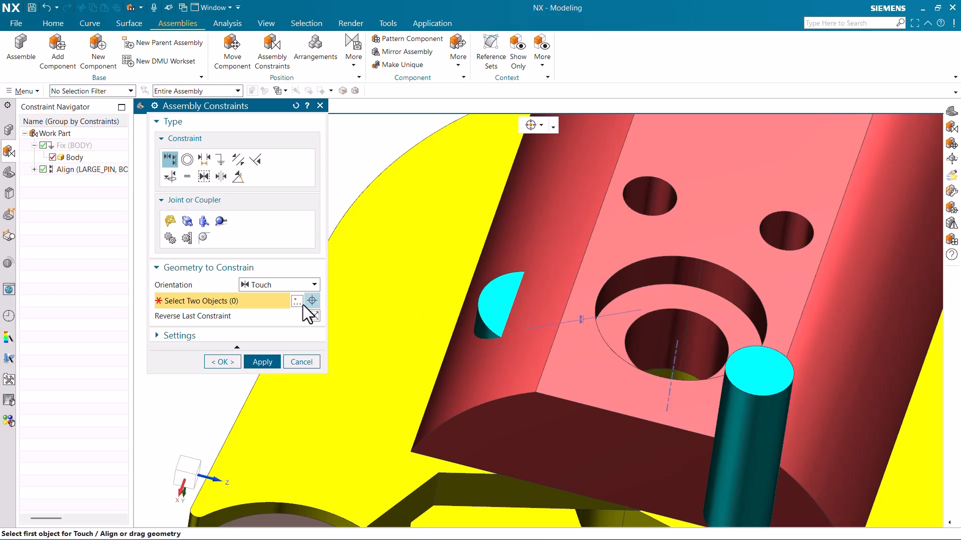
left_click(278, 286)
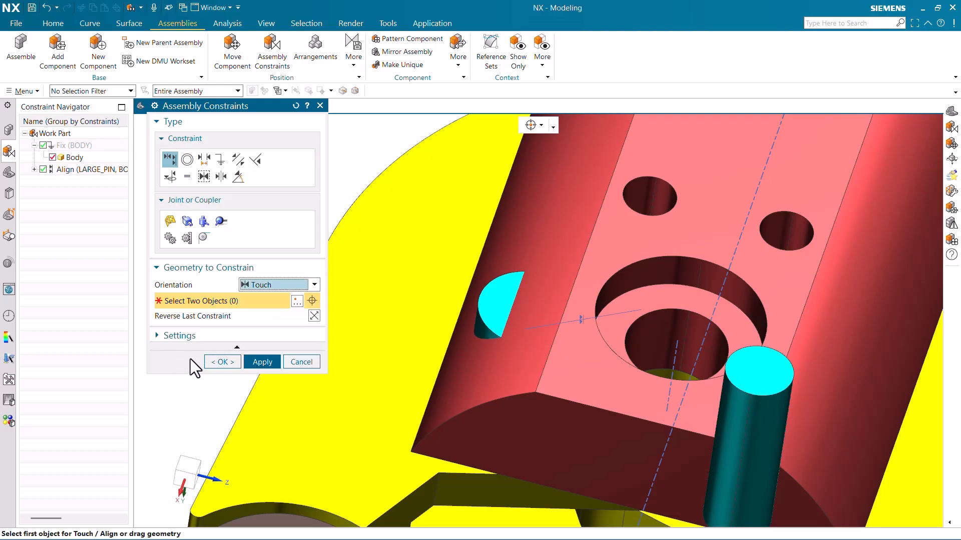
left_click(297, 106)
left_click(296, 106)
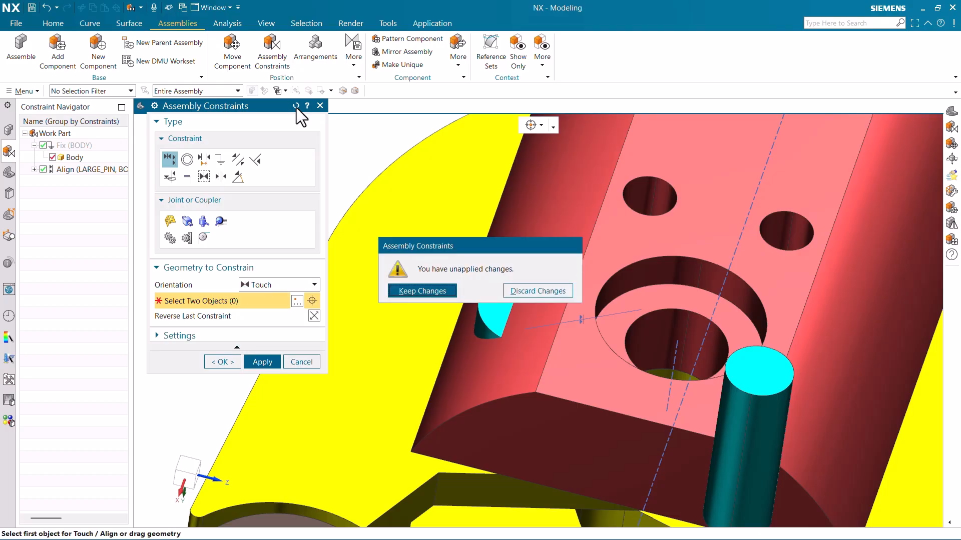
left_click(508, 291)
Constrain the large pin's centerline to the centerline of the body's counterbored hole with Align orientation, and apply it
scroll(452, 270, "down", 3)
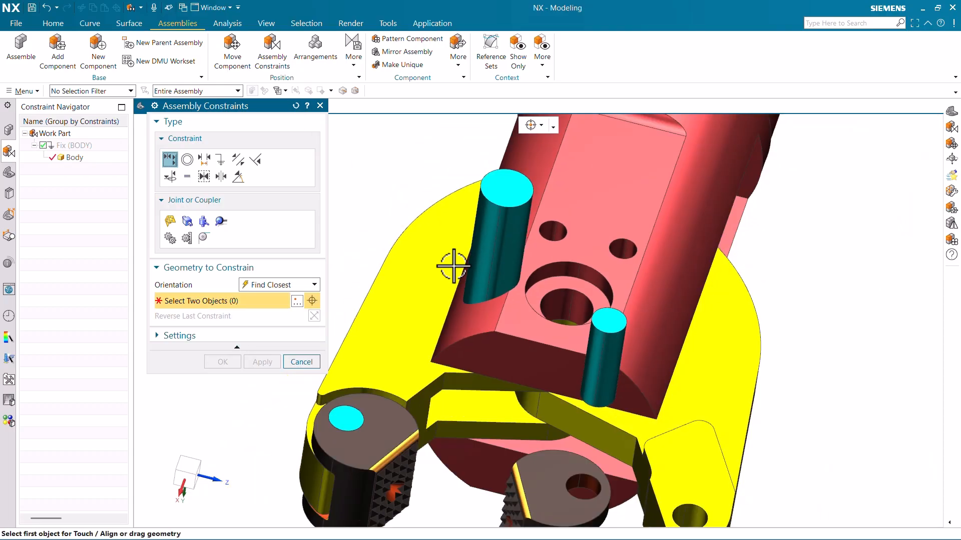
middle_click_drag(624, 175, 497, 217)
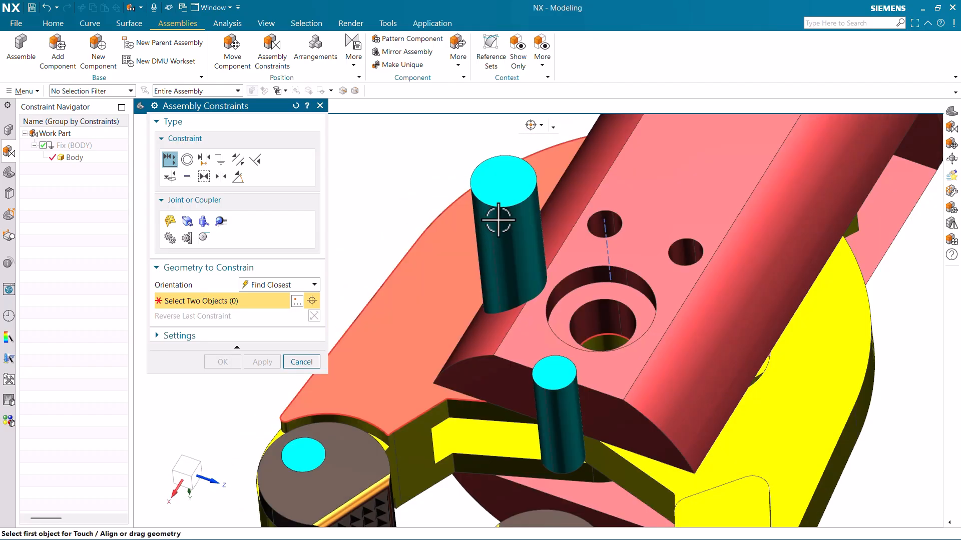
scroll(565, 150, "up", 2)
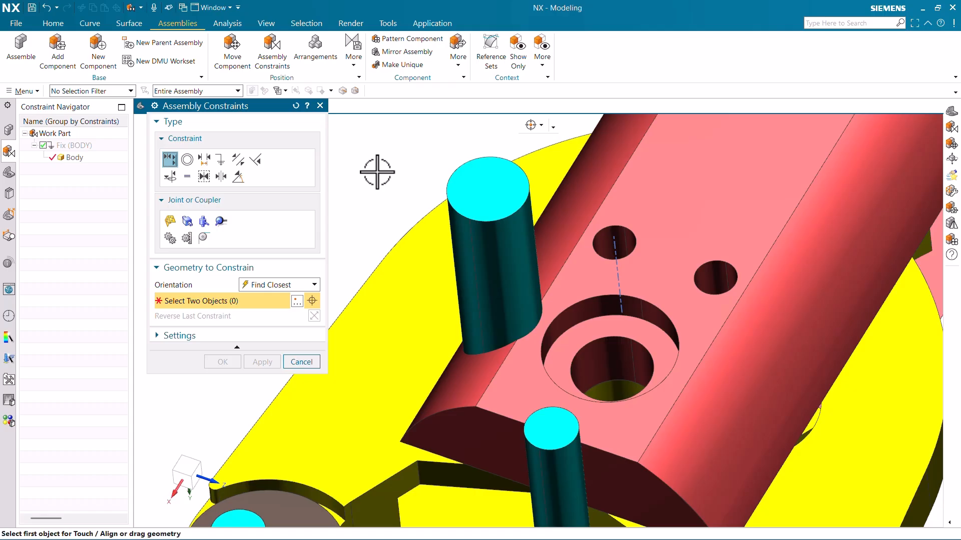
left_click(280, 283)
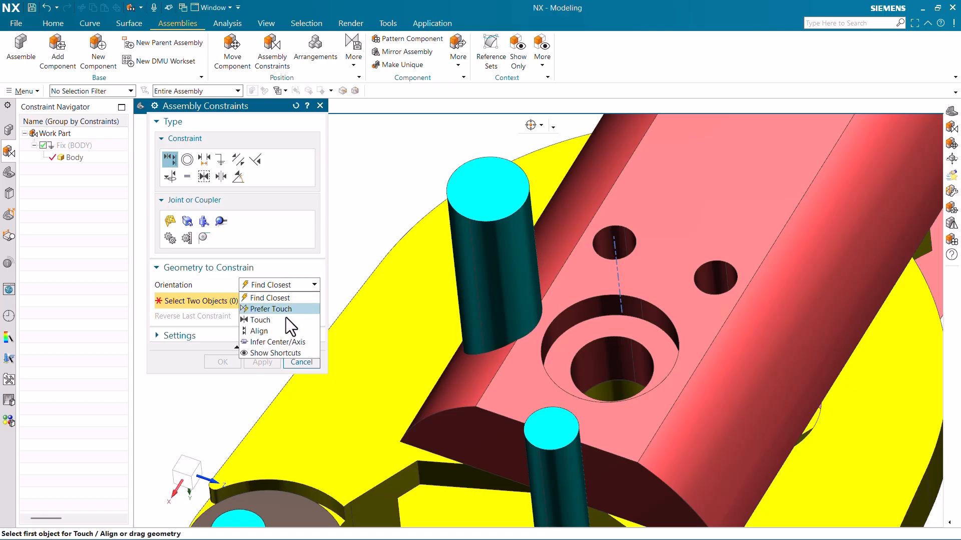
left_click(284, 330)
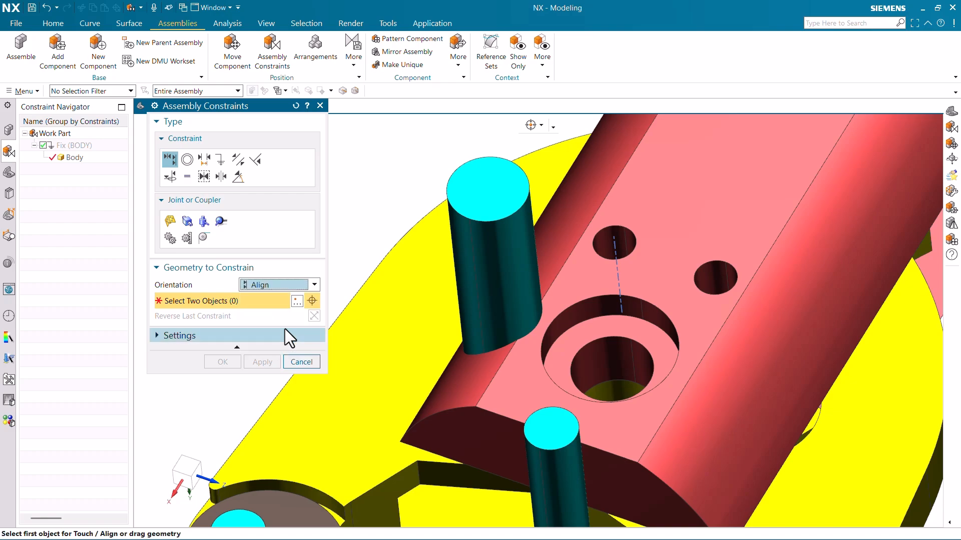
left_click(494, 239)
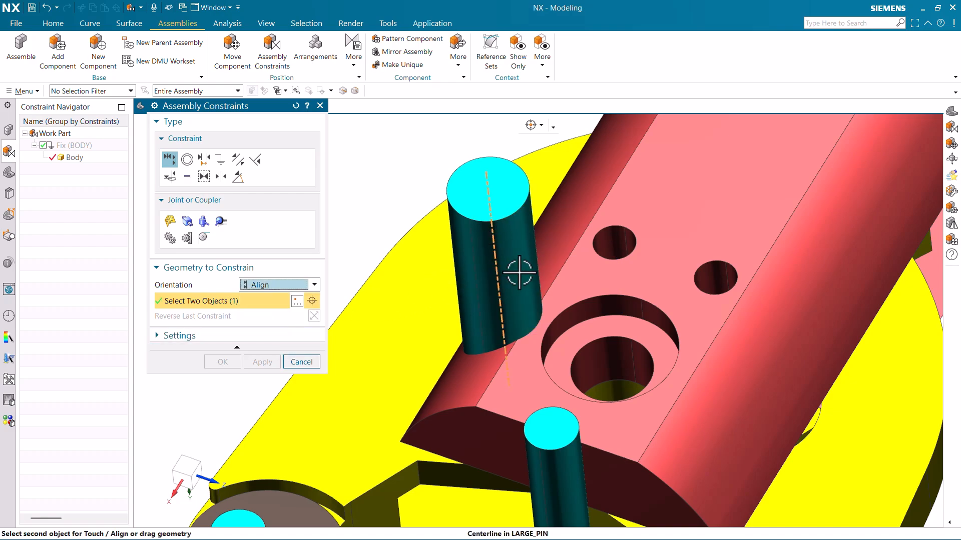
left_click(615, 376)
scroll(563, 342, "down", 3)
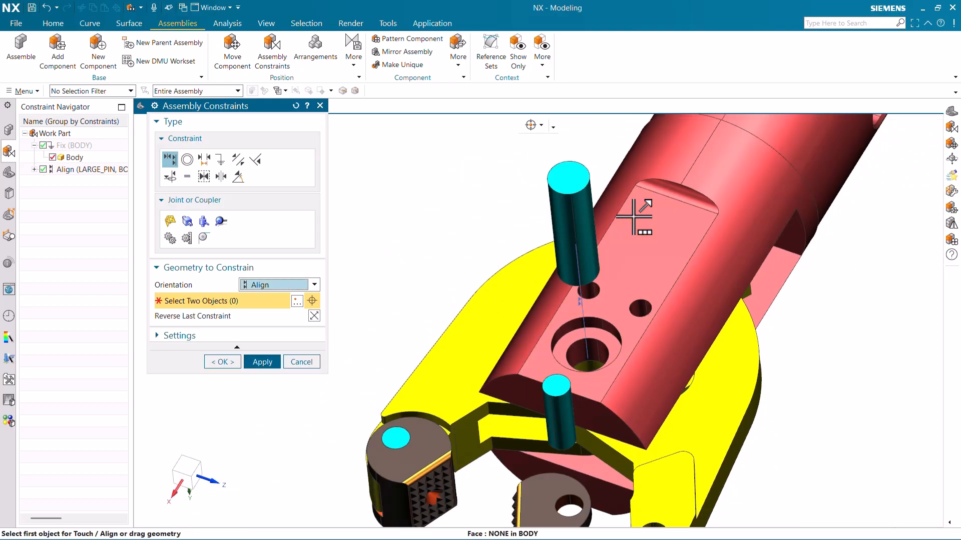
middle_click_drag(633, 216, 547, 232)
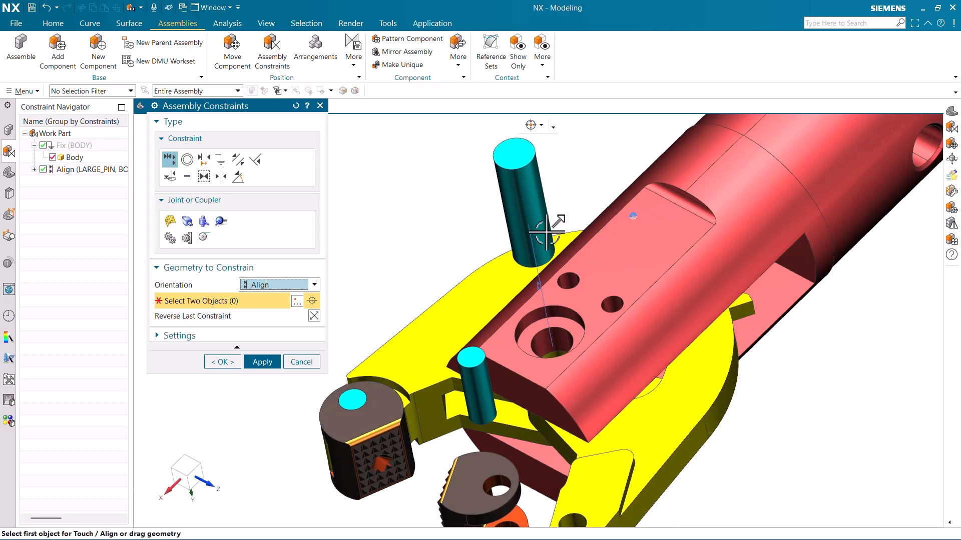
left_click(261, 360)
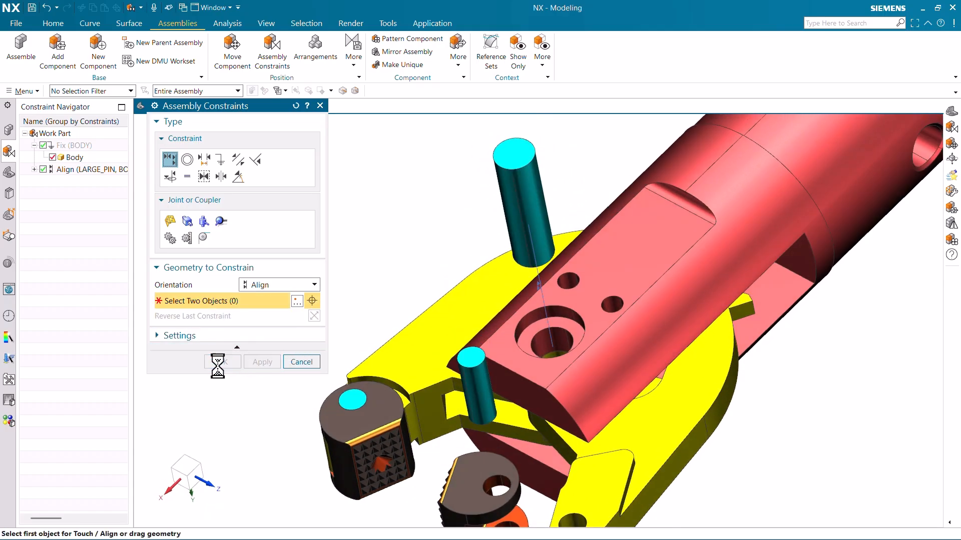
left_click(301, 362)
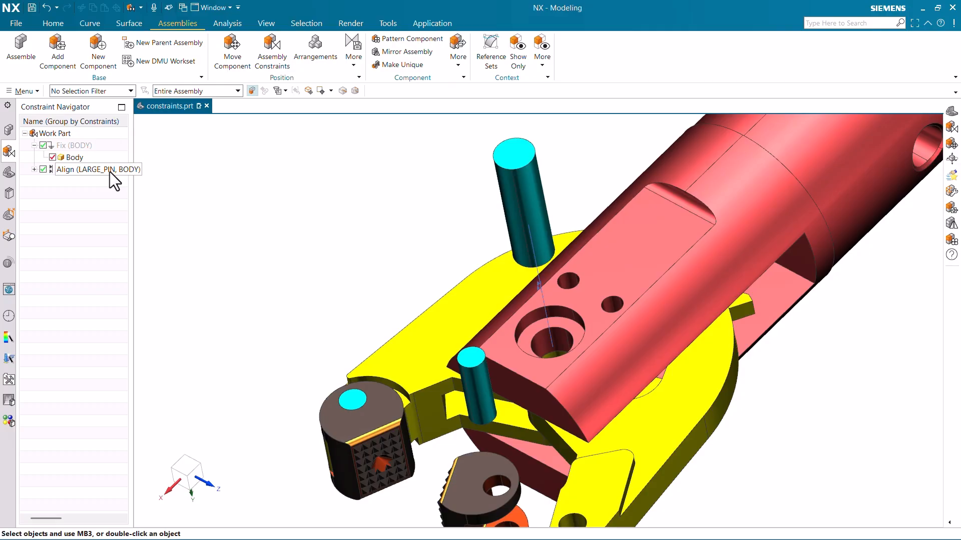
Expand the Align constraint between the large pin and body, and highlight each of its two components in the model
left_click(35, 169)
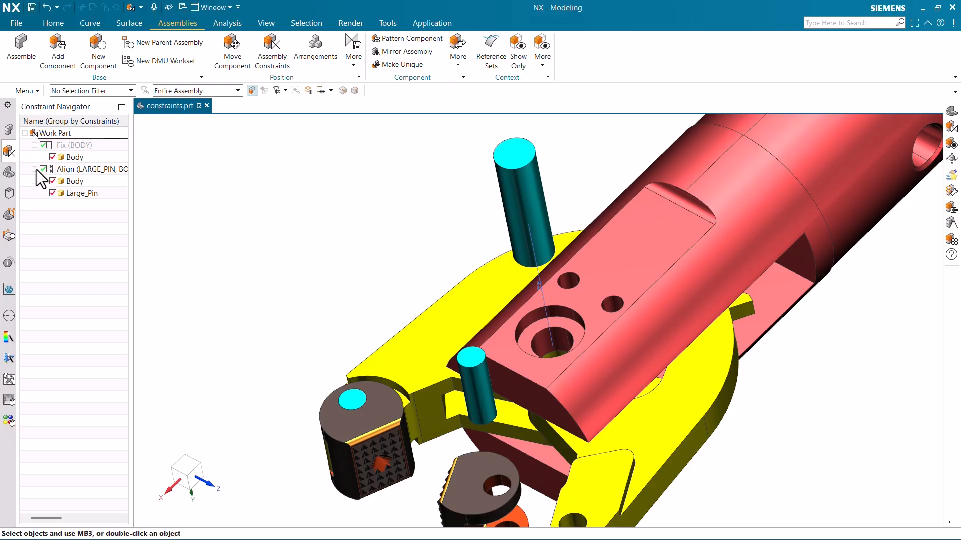
left_click(70, 182)
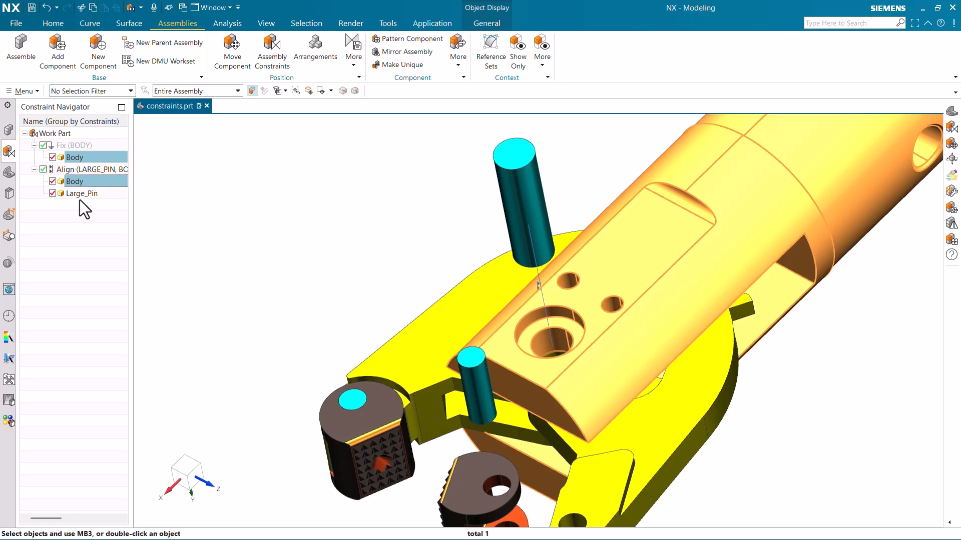
left_click(85, 195)
left_click(81, 235)
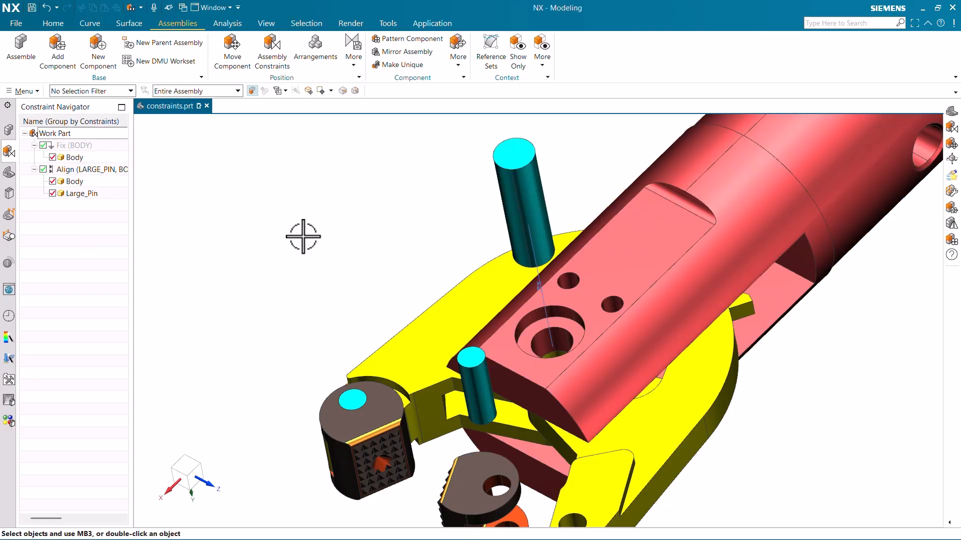
Add a Touch Align constraint with Touch orientation between the aligned large pin's top face and the counterbore floor
left_click(274, 62)
left_click(262, 285)
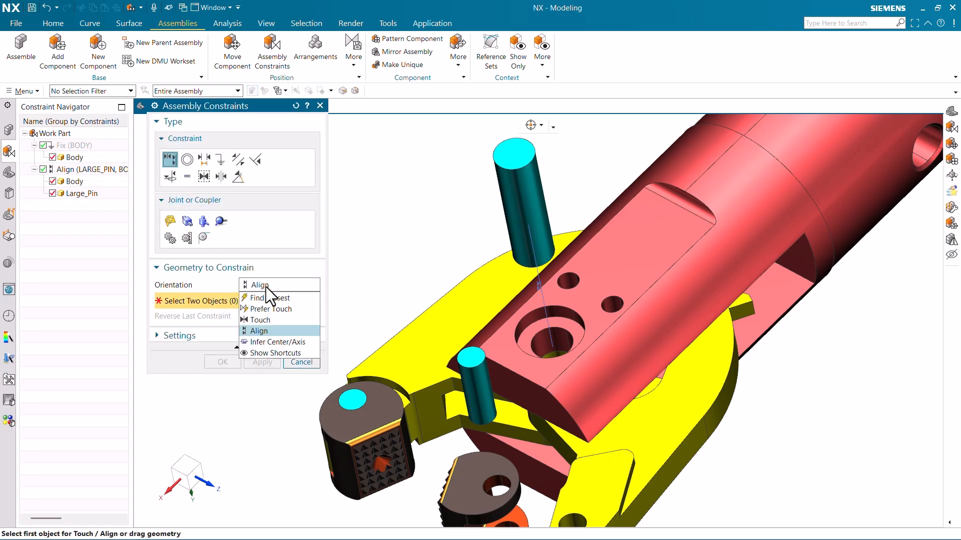
left_click(270, 319)
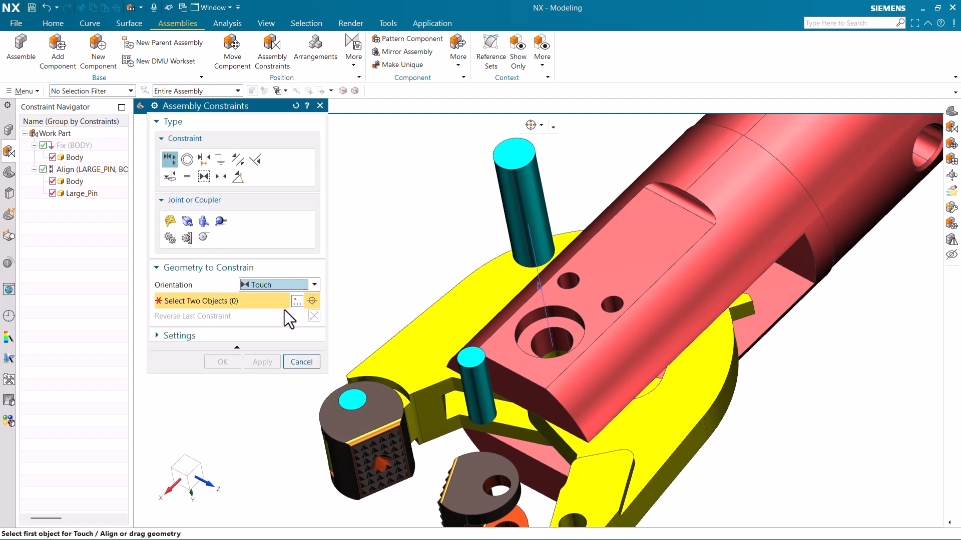
left_click(518, 152)
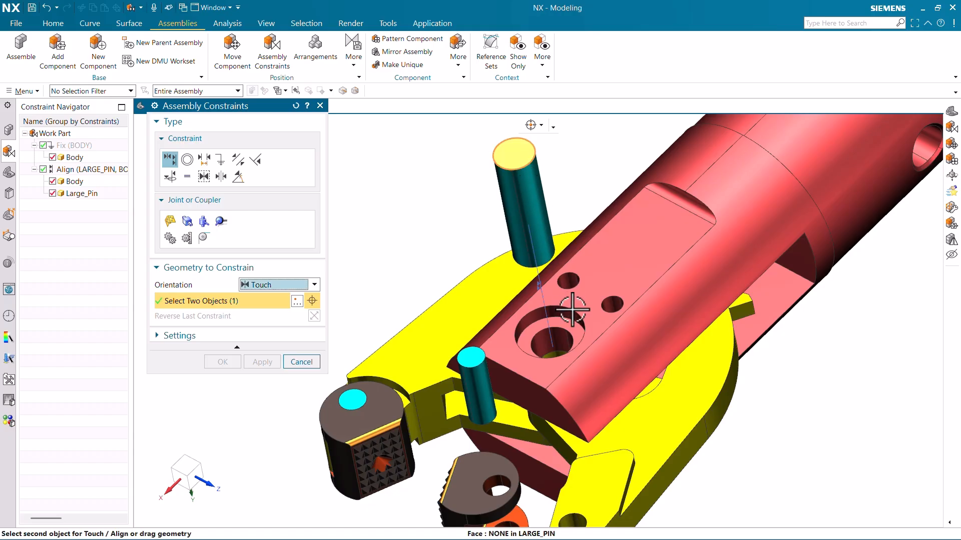
left_click(567, 326)
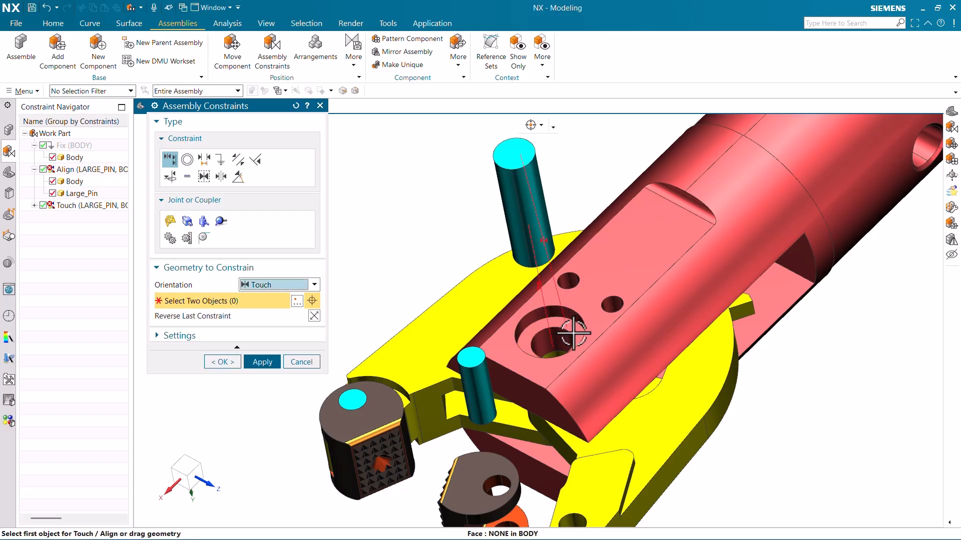
Inspect the conflicting constraints and reverse the last one so the pin's top face aligns with the counterbore floor
scroll(569, 249, "up", 3)
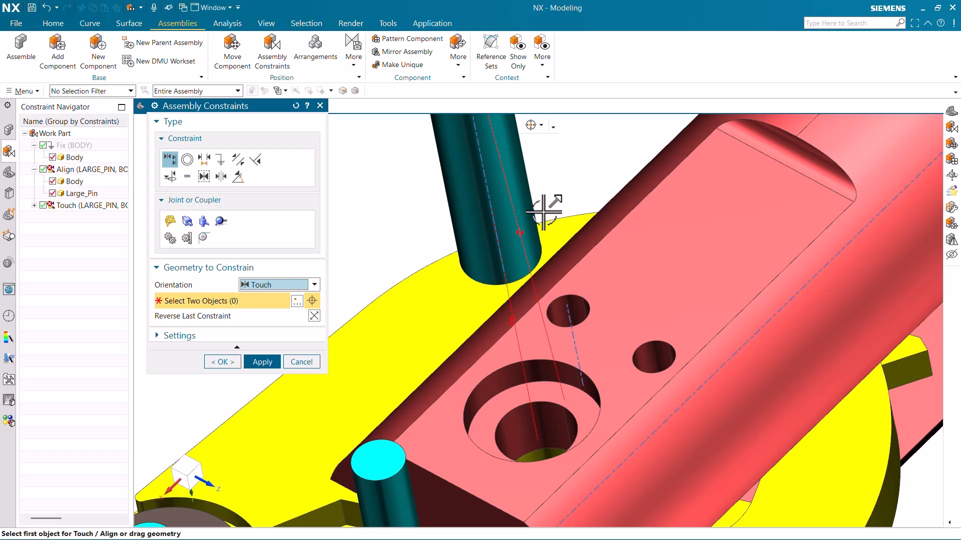
scroll(459, 258, "down", 3)
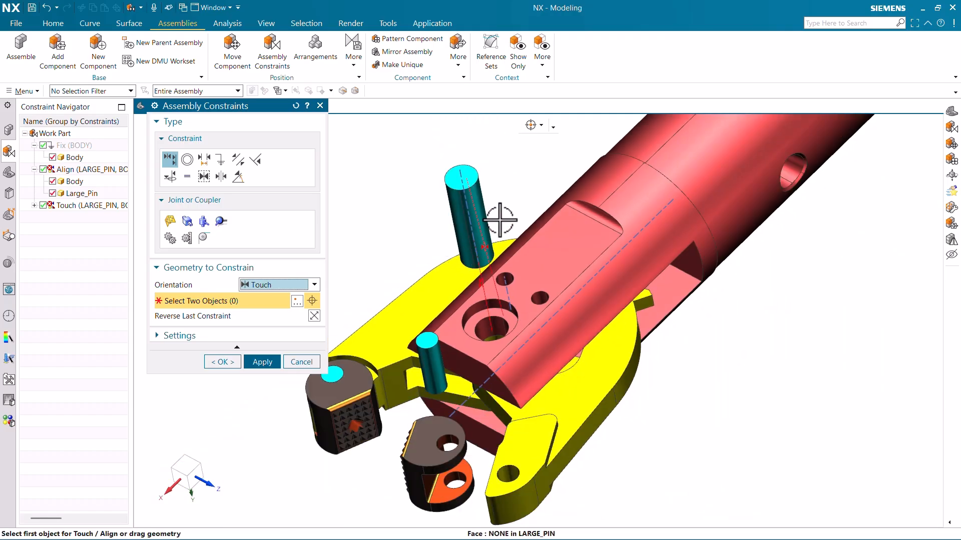
scroll(502, 219, "up", 3)
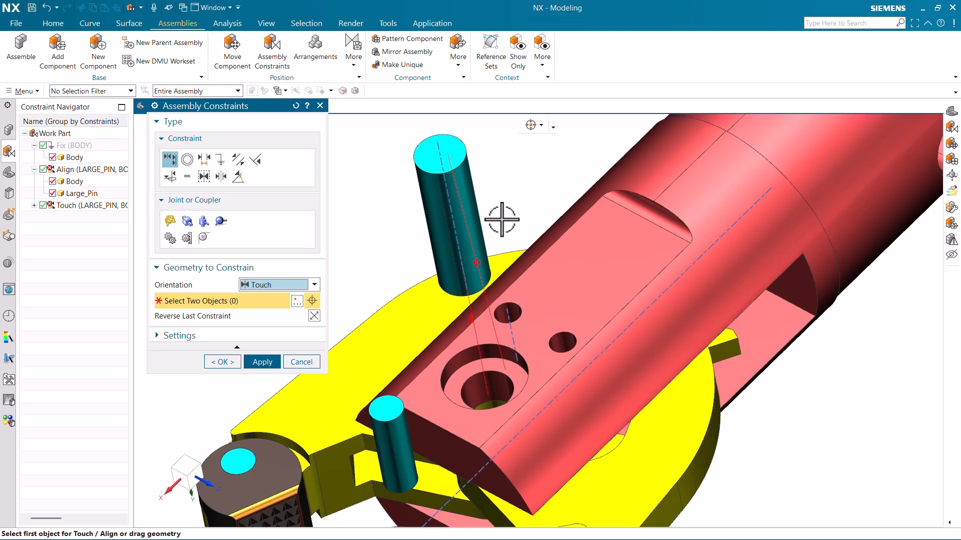
left_click(315, 316)
scroll(494, 385, "up", 3)
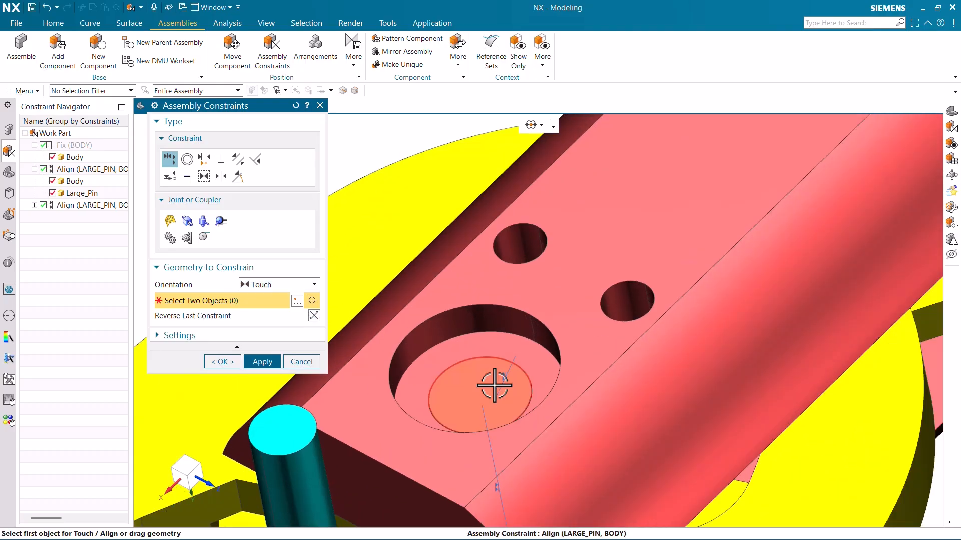
Check the large pin's top face against the counterbore floor and accept the assembly constraints
scroll(494, 386, "up", 2)
middle_click_drag(477, 385, 476, 371)
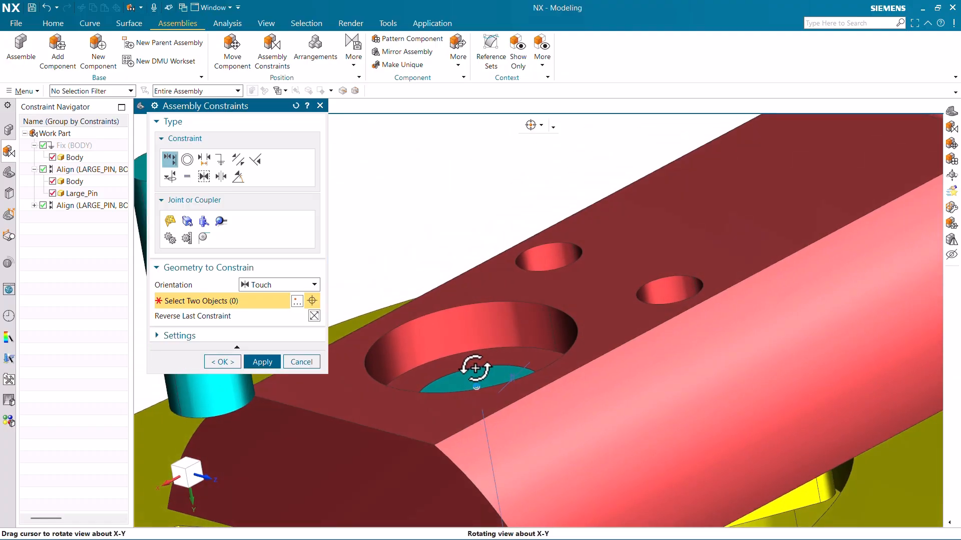
scroll(476, 343, "down", 4)
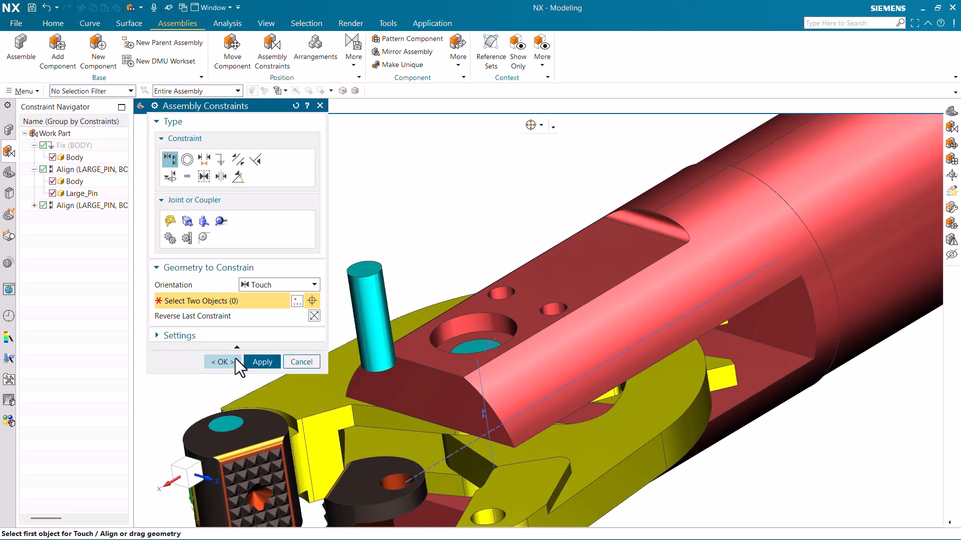
left_click(235, 359)
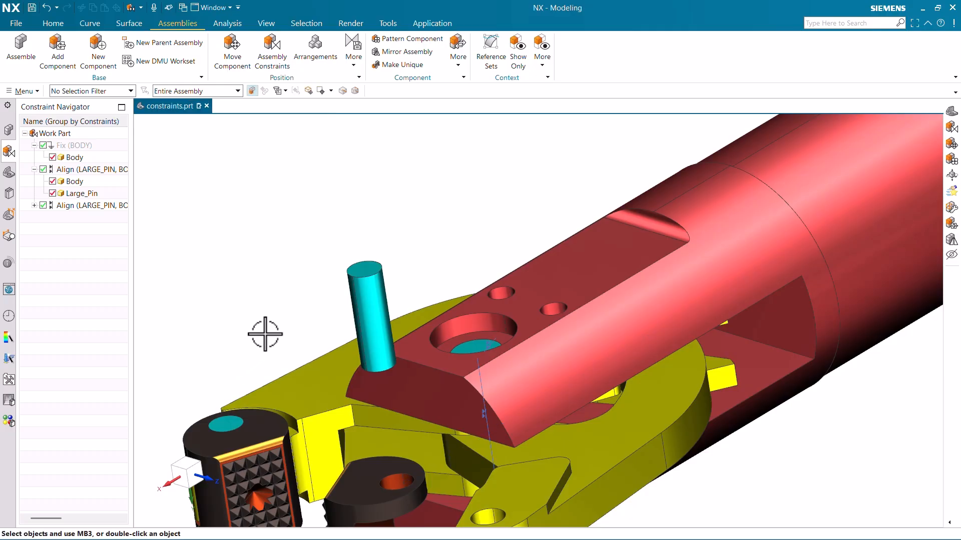
Examine how the large pin sits in the body's counterbored hole and passes between the arms, from several viewing angles
scroll(398, 252, "down", 4)
scroll(430, 288, "up", 5)
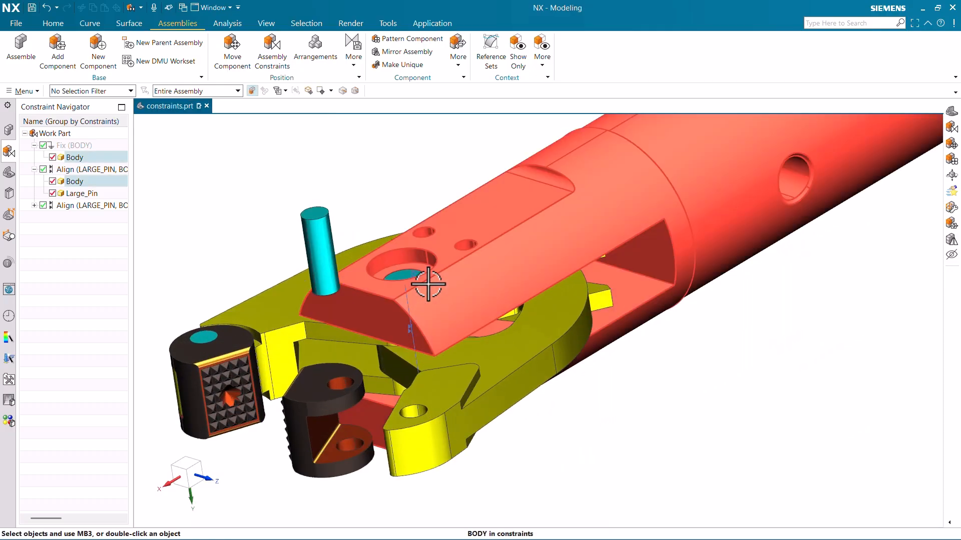
middle_click_drag(431, 285, 457, 319)
scroll(458, 311, "down", 2)
scroll(455, 350, "up", 2)
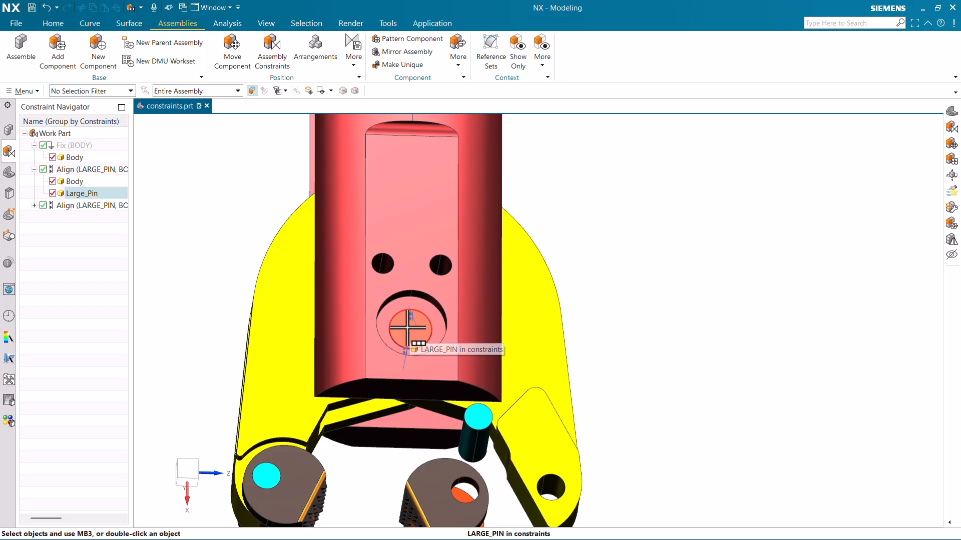
middle_click_drag(407, 325, 428, 350)
scroll(583, 335, "down", 3)
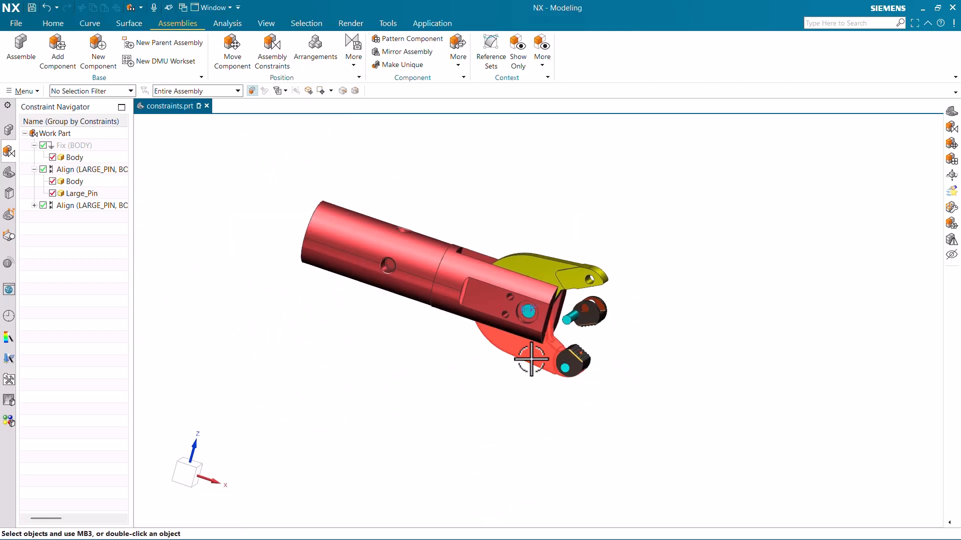
middle_click_drag(590, 386, 603, 384)
key("F8")
scroll(569, 263, "up", 4)
scroll(686, 320, "down", 2)
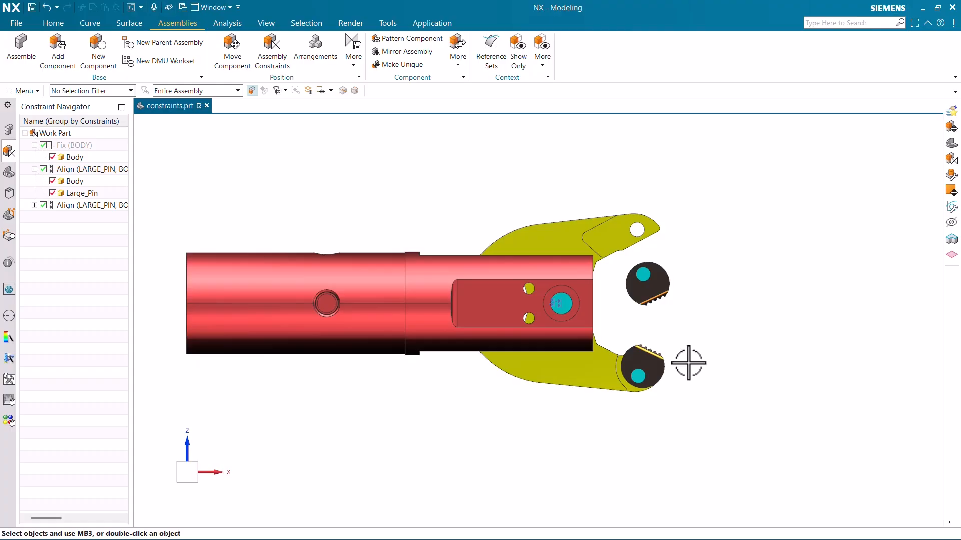
scroll(561, 306, "up", 4)
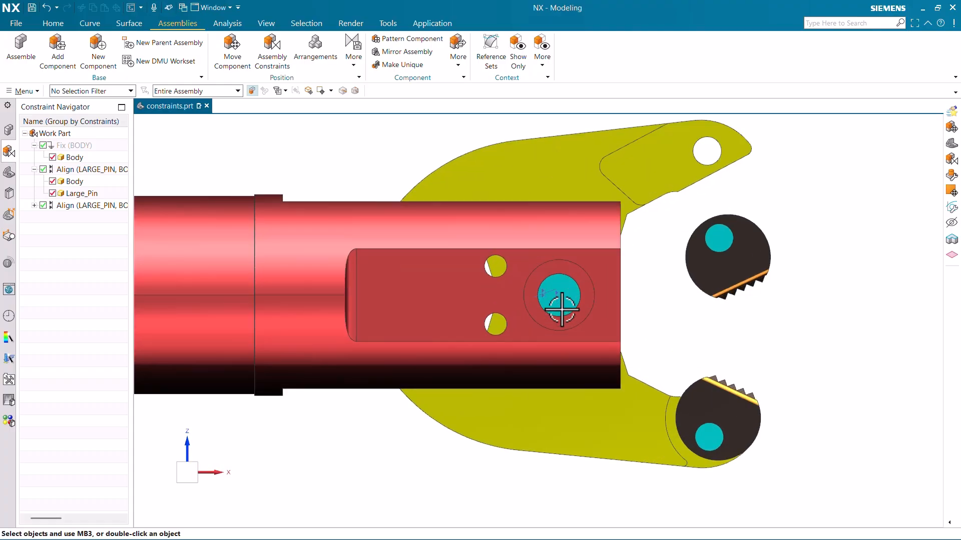
middle_click_drag(561, 308, 531, 322)
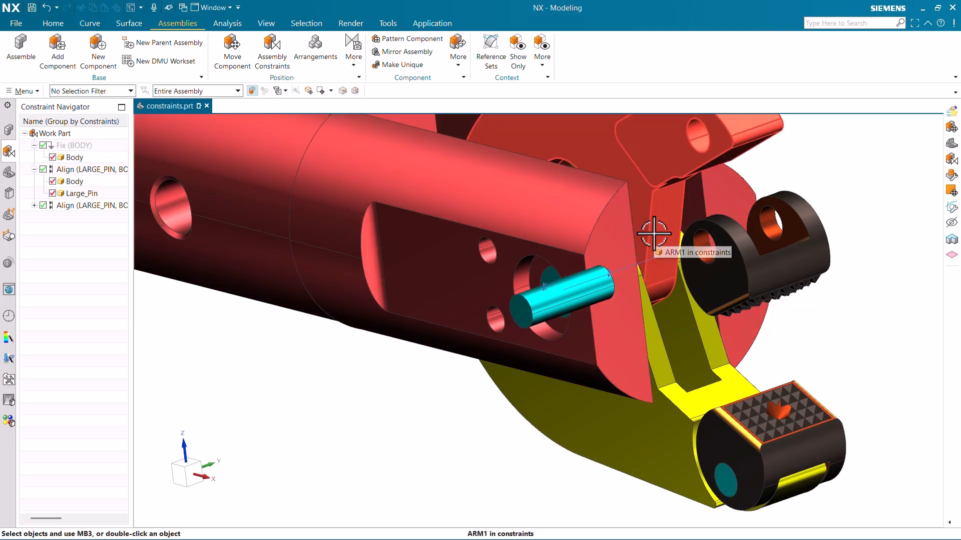
scroll(579, 316, "down", 4)
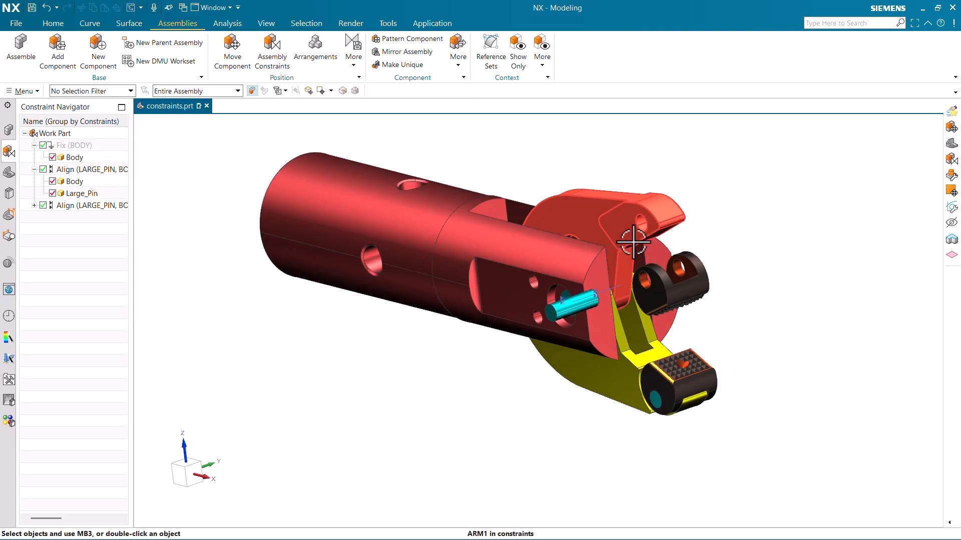
scroll(615, 306, "up", 6)
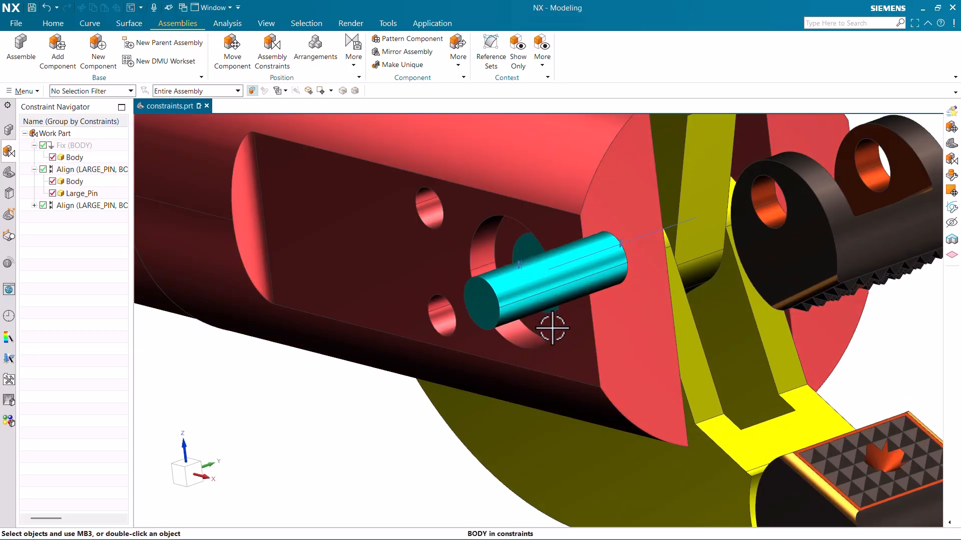
middle_click_drag(550, 325, 595, 328)
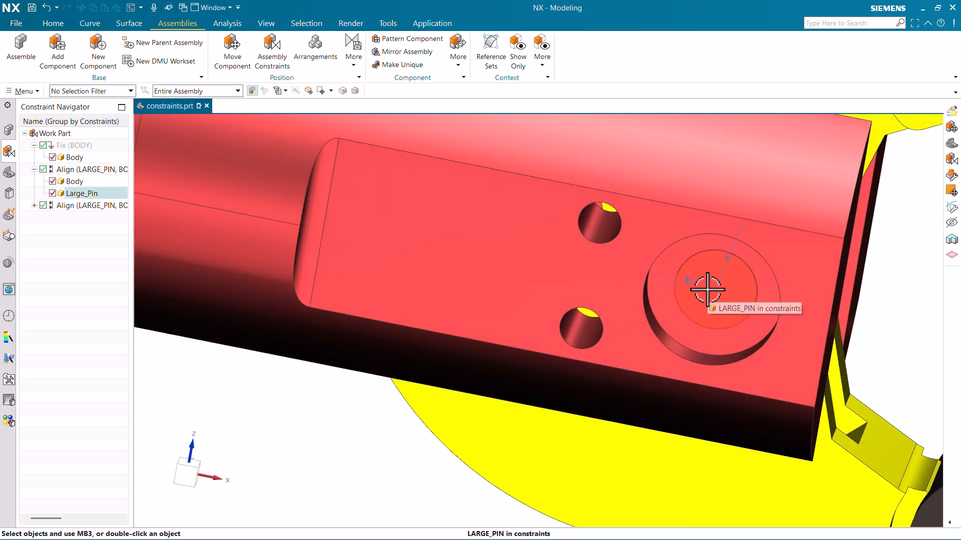
scroll(450, 281, "down", 3)
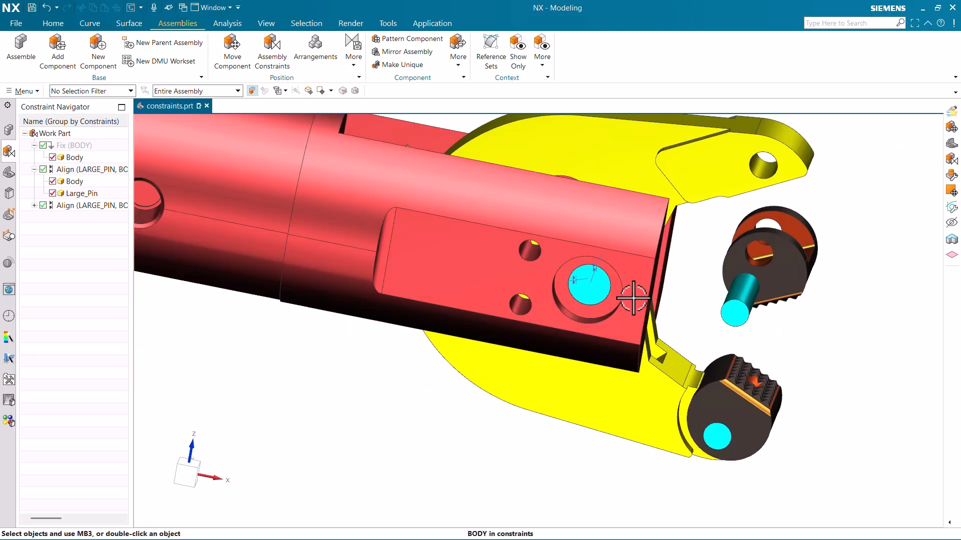
scroll(577, 287, "up", 3)
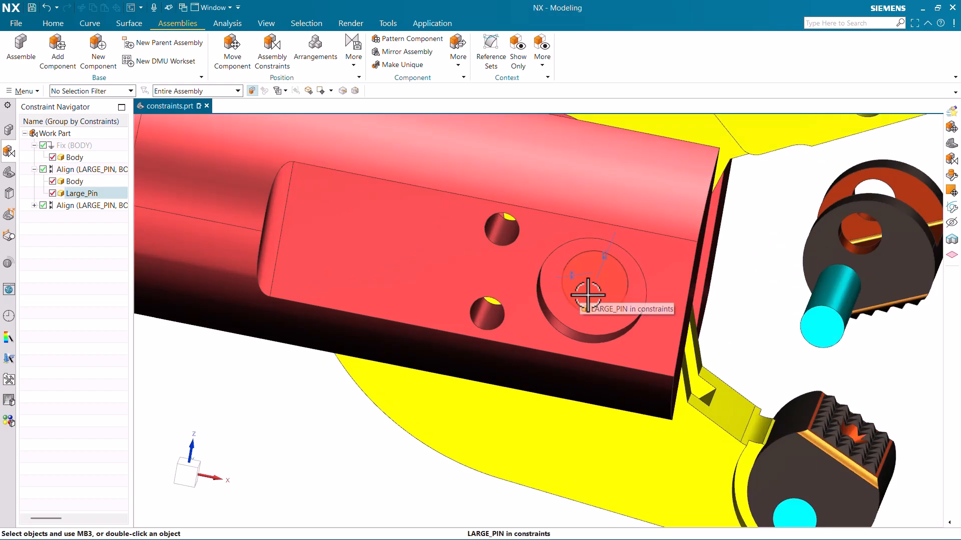
scroll(536, 300, "down", 4)
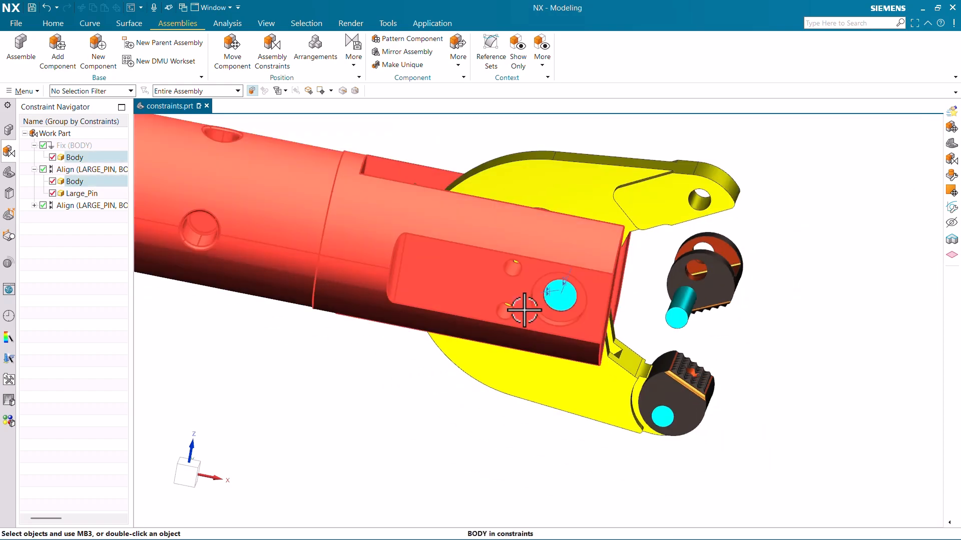
Hide the body to expose the arms and large pin, and return the work part to the top-level assembly
double_click(559, 262)
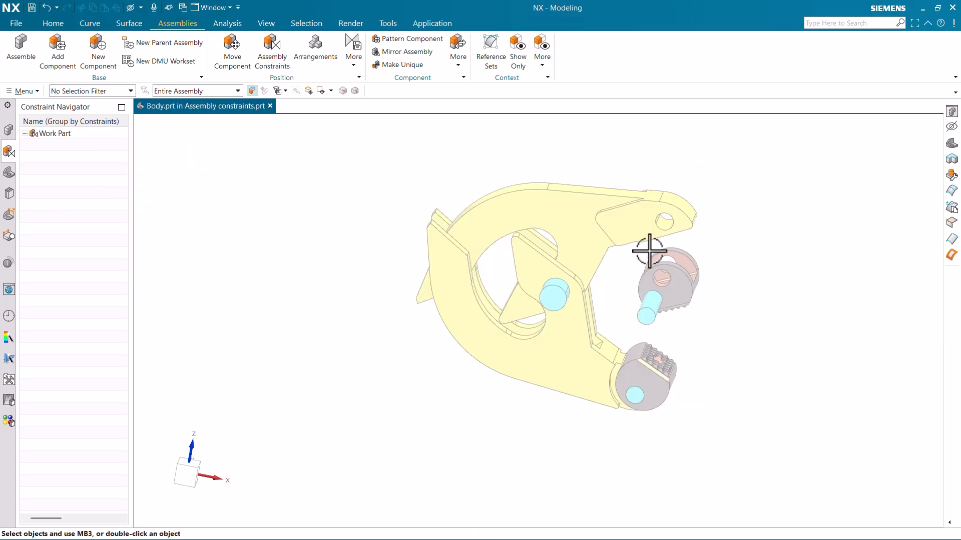
right_click(467, 169)
left_click(490, 178)
scroll(561, 305, "up", 4)
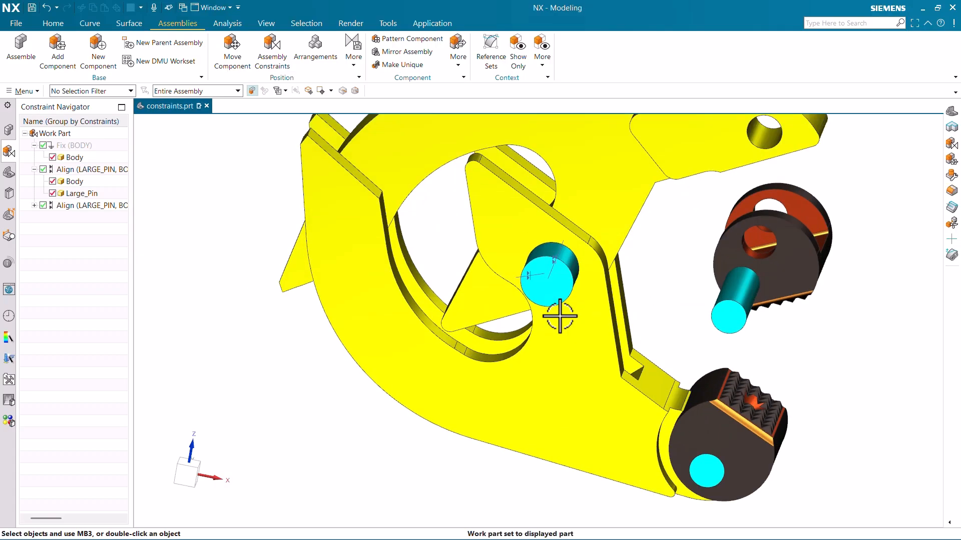
scroll(611, 296, "down", 3)
Start moving the upper arm with Dynamic motion and swing it about the ZC-axis towards the grips in small repeated increments
left_click(584, 194)
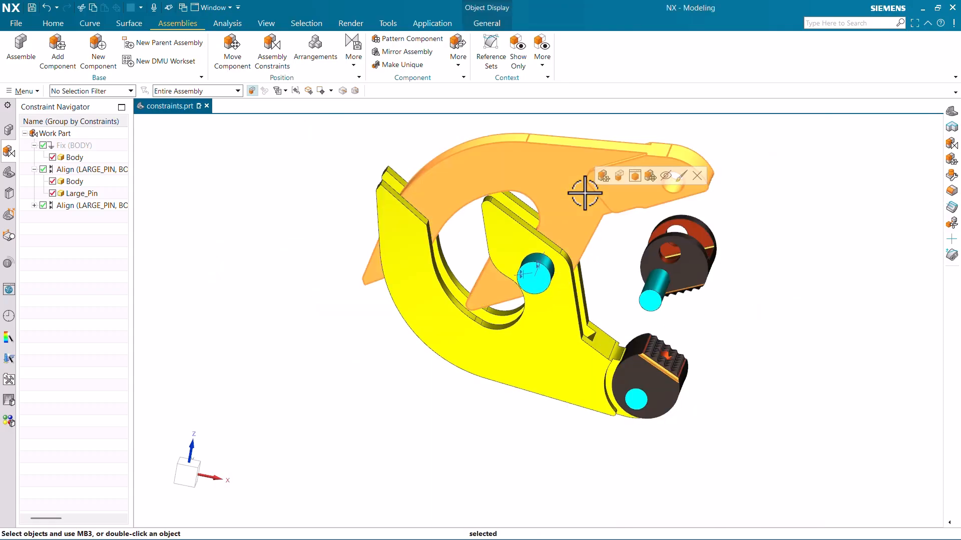
left_click(650, 180)
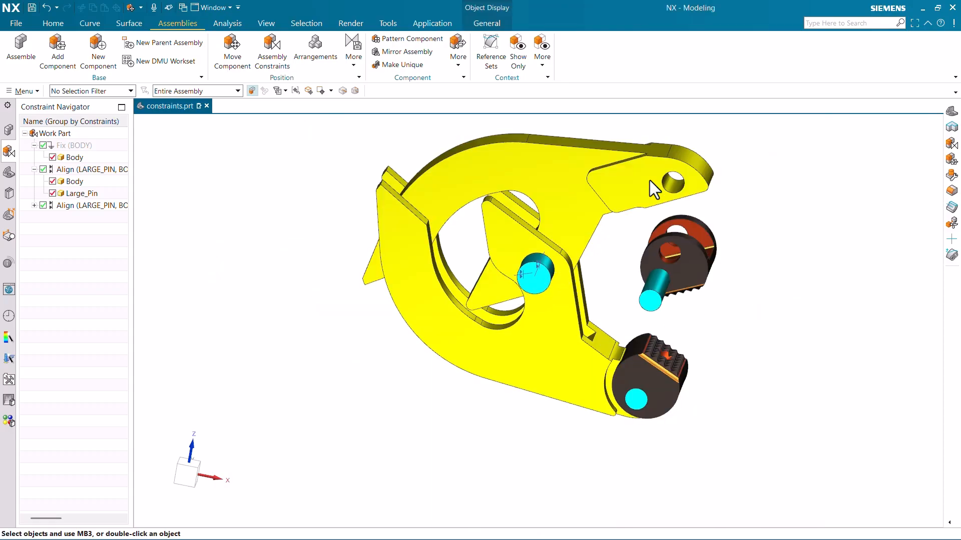
key("F8")
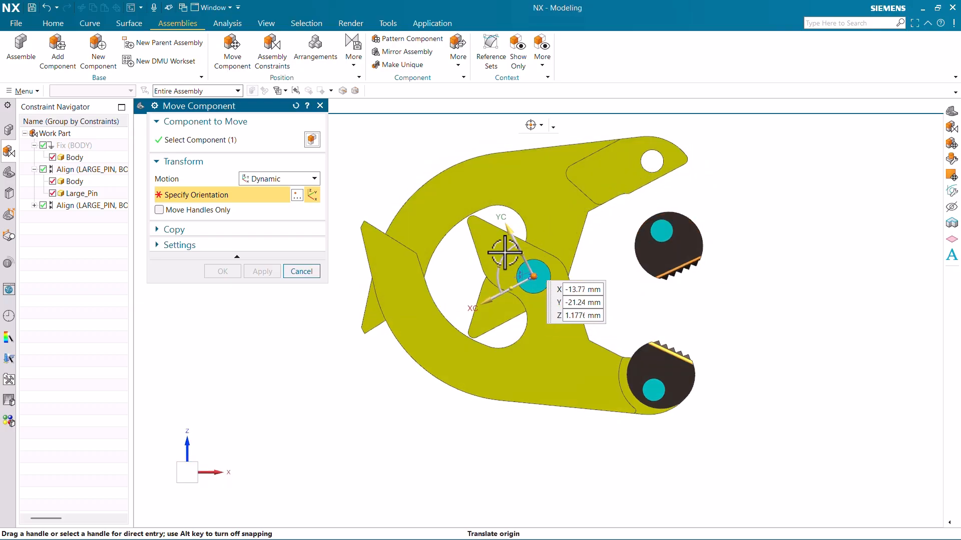
left_click(504, 268)
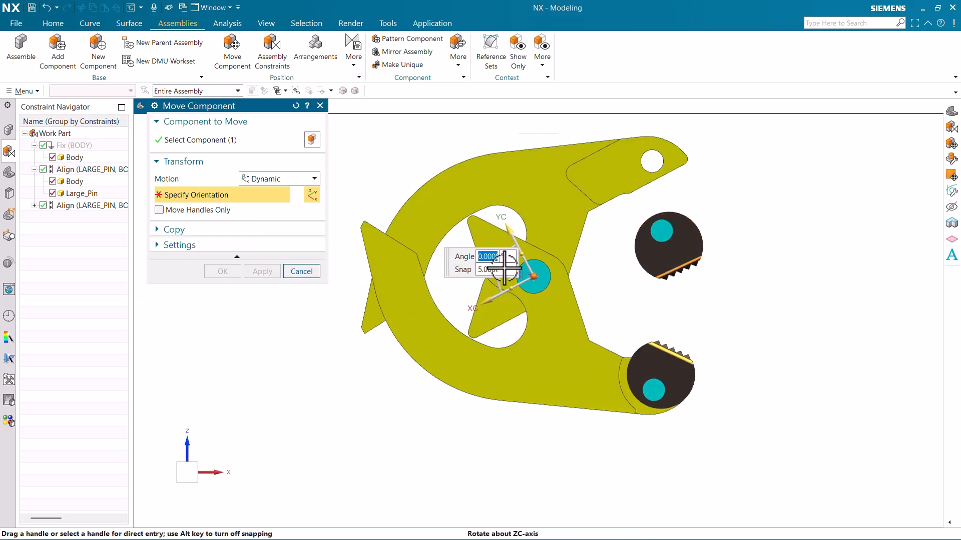
key("Return")
key("Return")
key("Return")
key("Return")
key("Return")
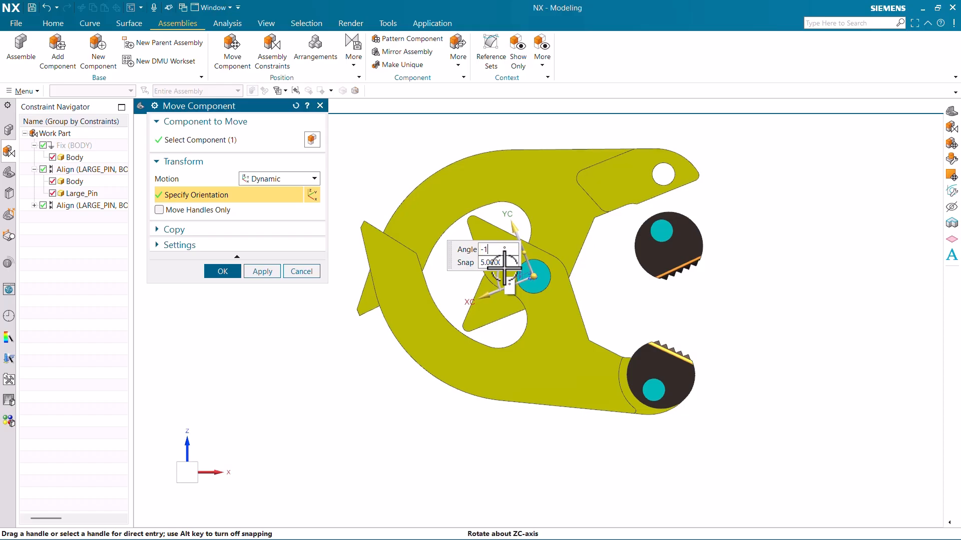
Rotate the upper arm about the ZC-axis in repeated -1° increments until it is swung wide open
type("-1")
key("Return")
key("Return")
key("Return")
key("Return")
key("Return")
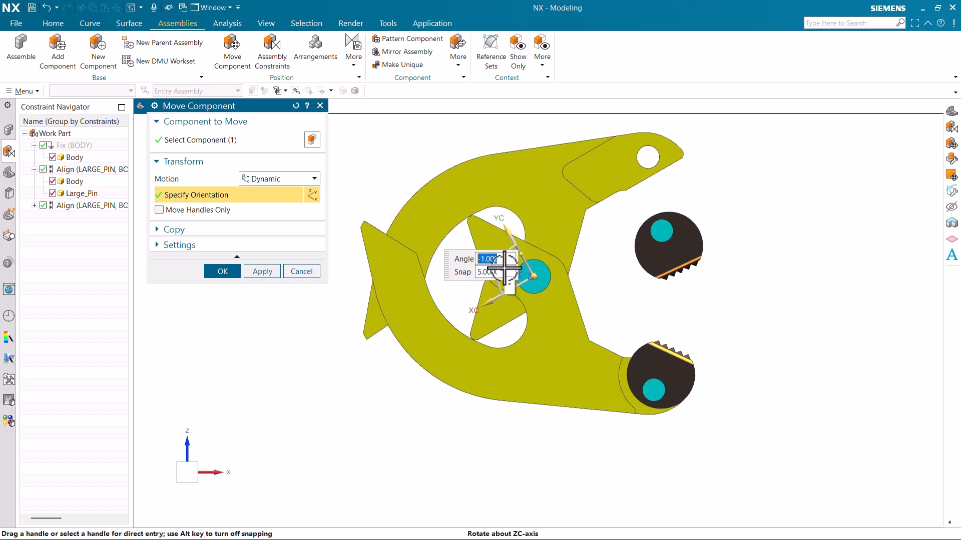
key("Return")
key("Return")
key("Return")
key("Return")
key("Return")
key("Return")
key("Return")
key("Return")
key("Return")
key("Return")
key("Return")
key("Return")
key("Return")
key("Return")
key("Return")
key("Return")
Swing the upper arm back towards the grips about the ZC-axis in repeated 1° increments
type("-1")
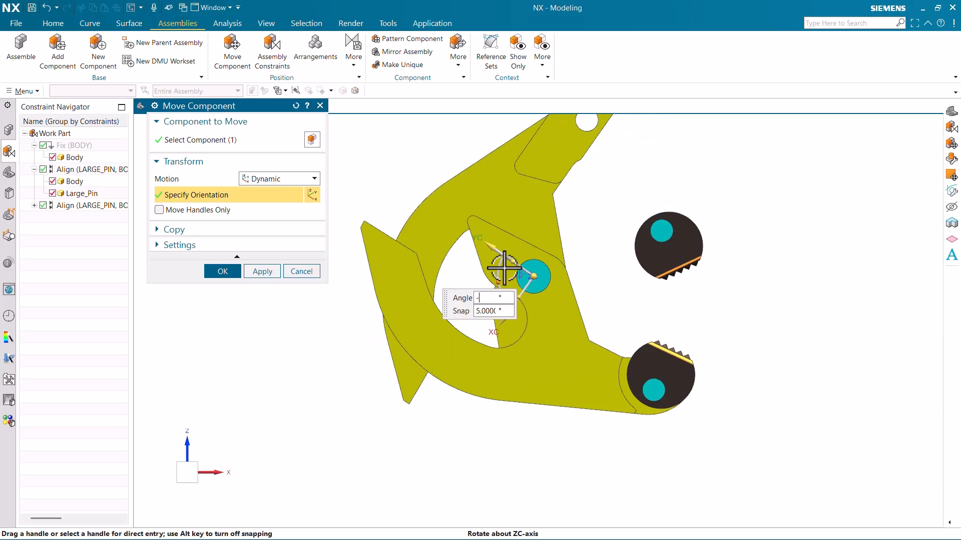
key("Return")
key("Return")
key("Return")
key("Return")
key("Return")
key("Return")
type("1")
key("Return")
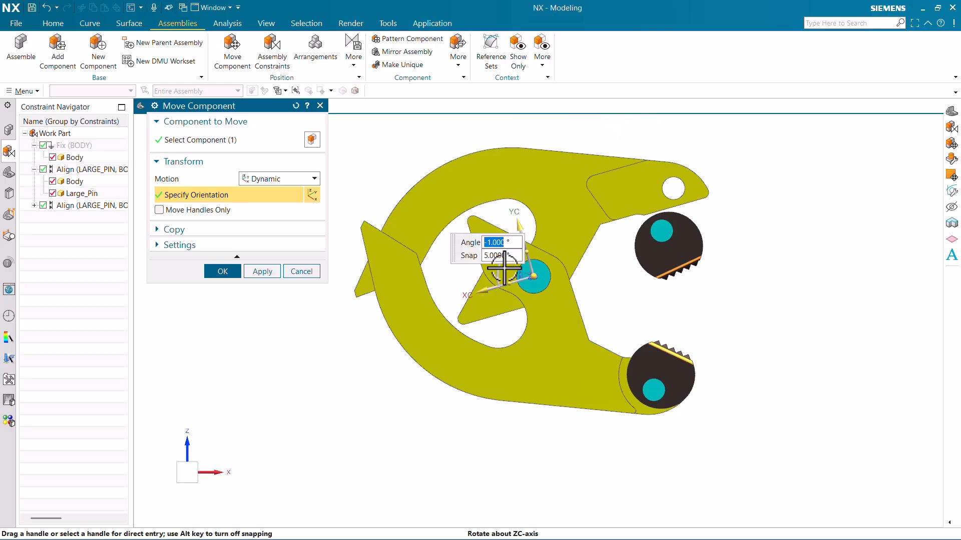
Reopen the upper arm partway about the ZC-axis in repeated -1° increments and accept the component move
key("Return")
key("Return")
key("Return")
key("Return")
key("Return")
key("Return")
key("Return")
key("Return")
key("Return")
key("Return")
key("Return")
key("Return")
key("Return")
key("Return")
key("Return")
key("Return")
key("Return")
key("Return")
key("Return")
key("Return")
key("Return")
key("Return")
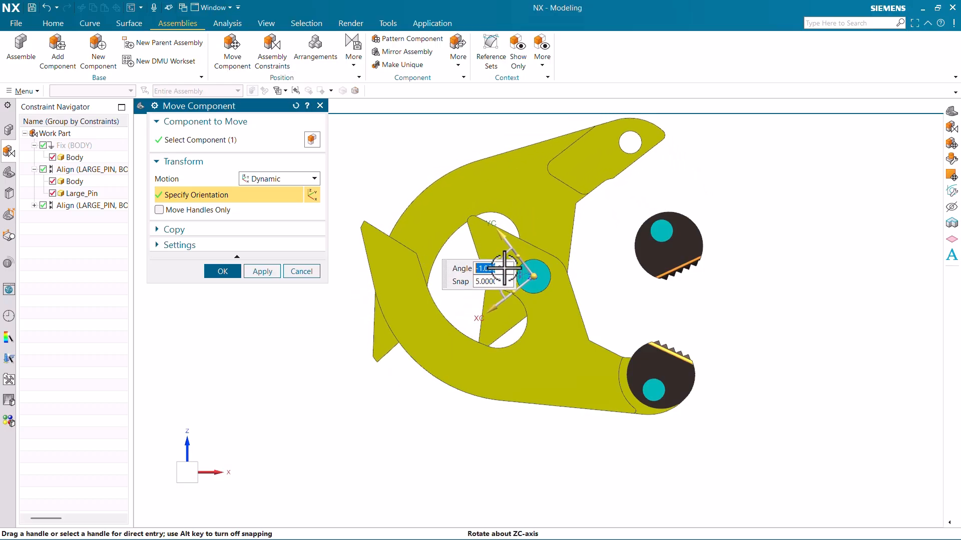
left_click(224, 277)
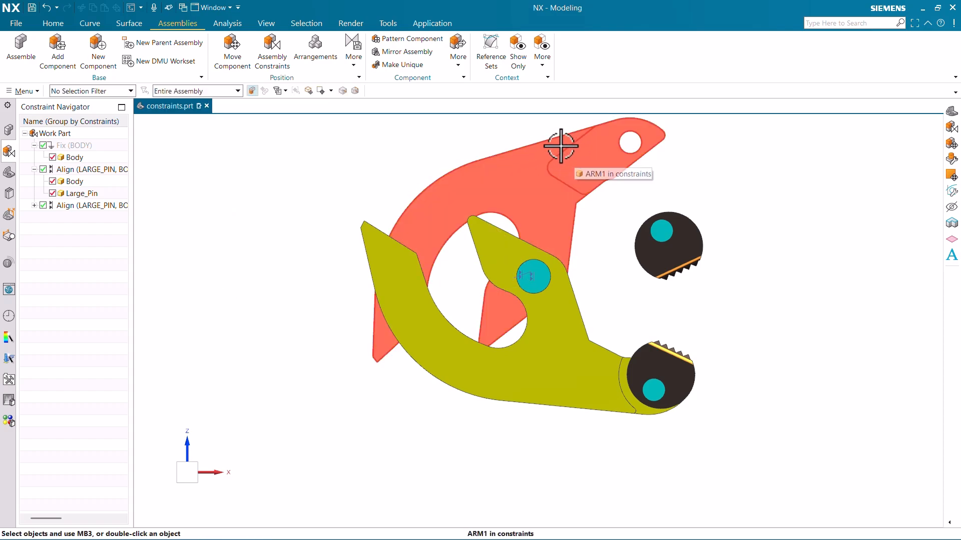
Display the assembly's component tree, hide the body, and show all the hidden components again
left_click(8, 130)
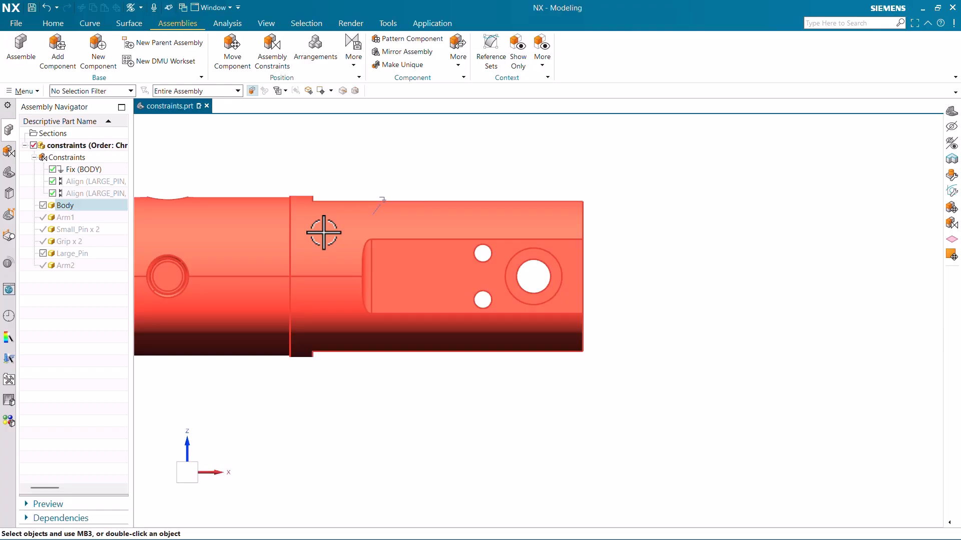
left_click(324, 232)
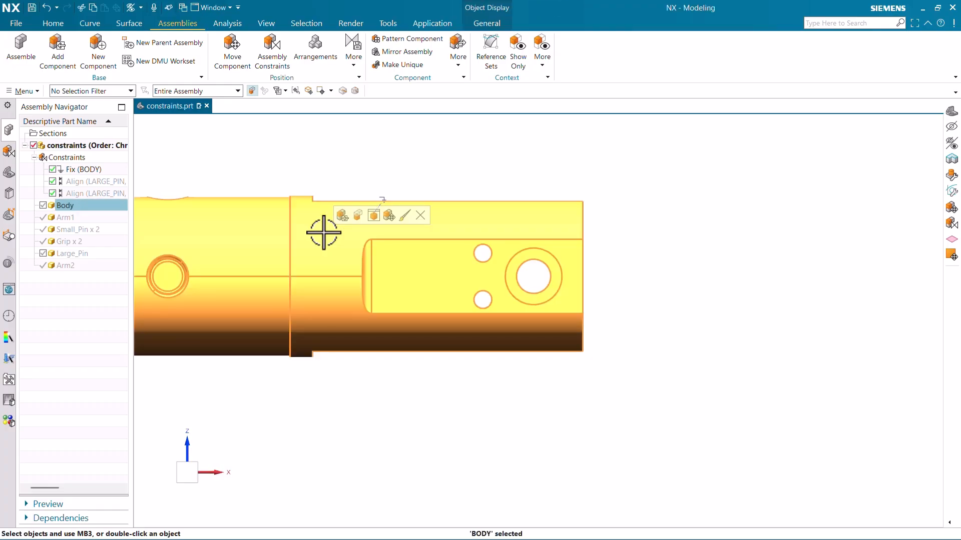
key("ctrl+b")
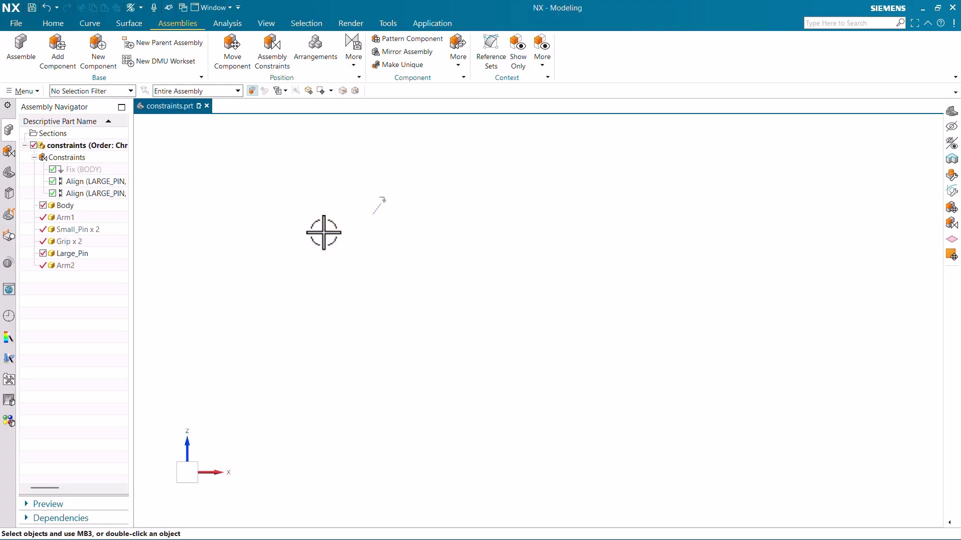
key("ctrl+shift+u")
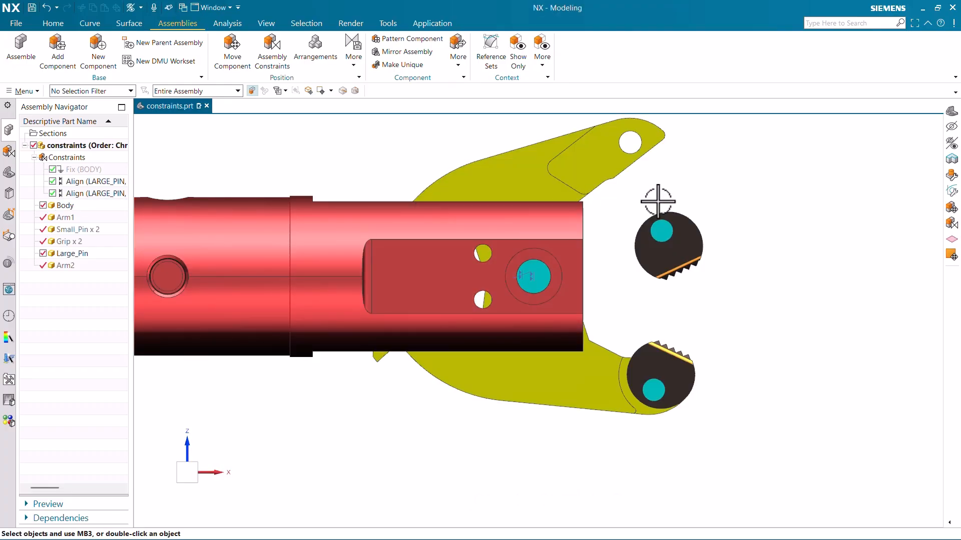
key("ctrl+shift+b")
scroll(544, 173, "up", 2)
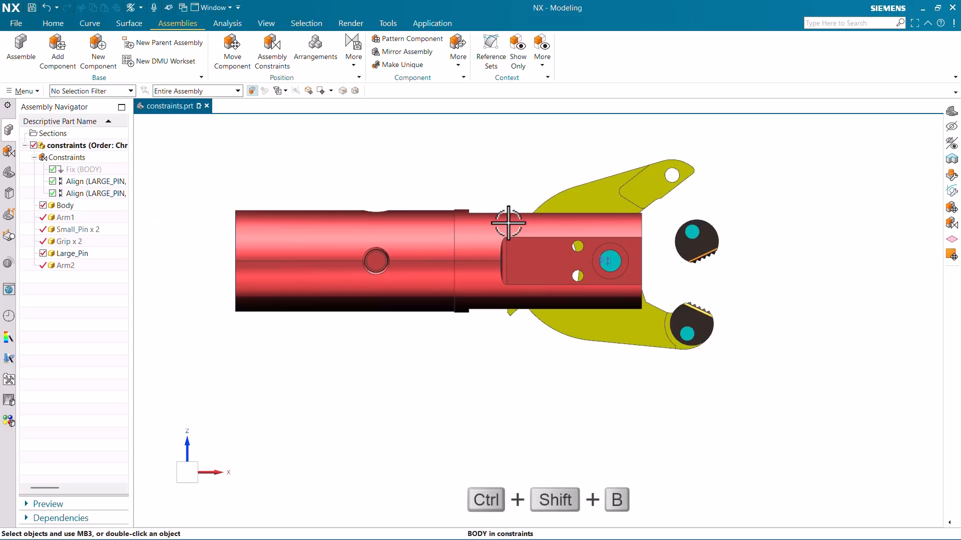
middle_click_drag(508, 221, 485, 240)
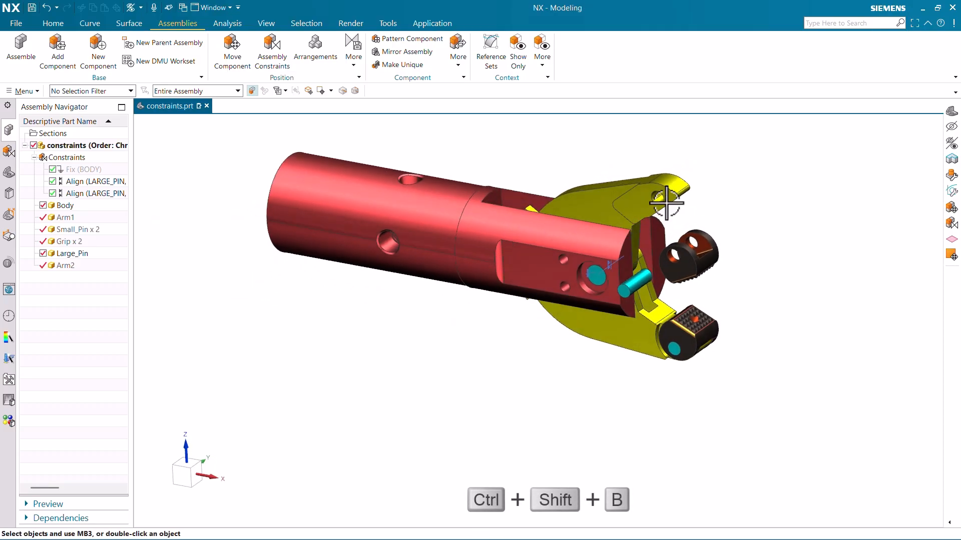
scroll(671, 200, "up", 5)
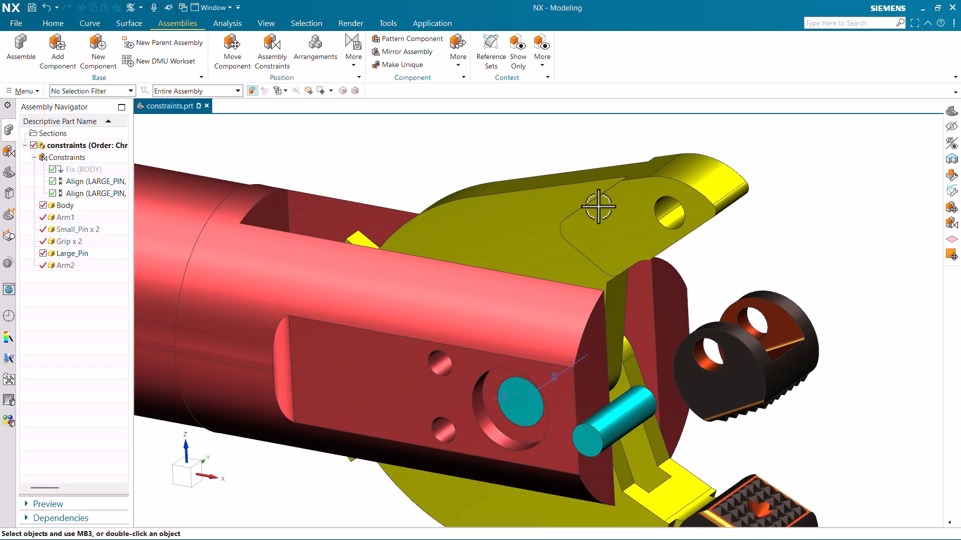
scroll(599, 206, "down", 2)
key("ctrl+b")
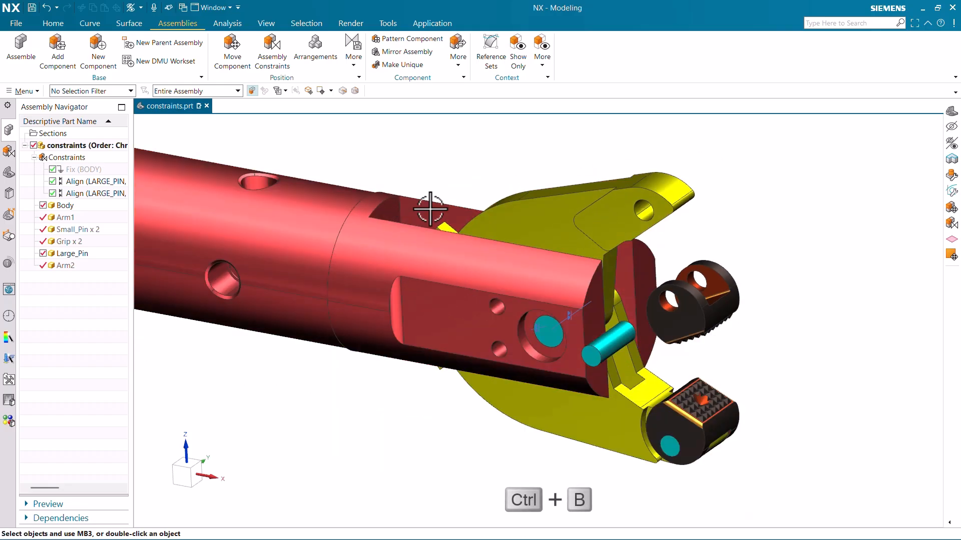
Show the degrees of freedom of the Large_Pin component, then clear the selection
scroll(442, 245, "down", 2)
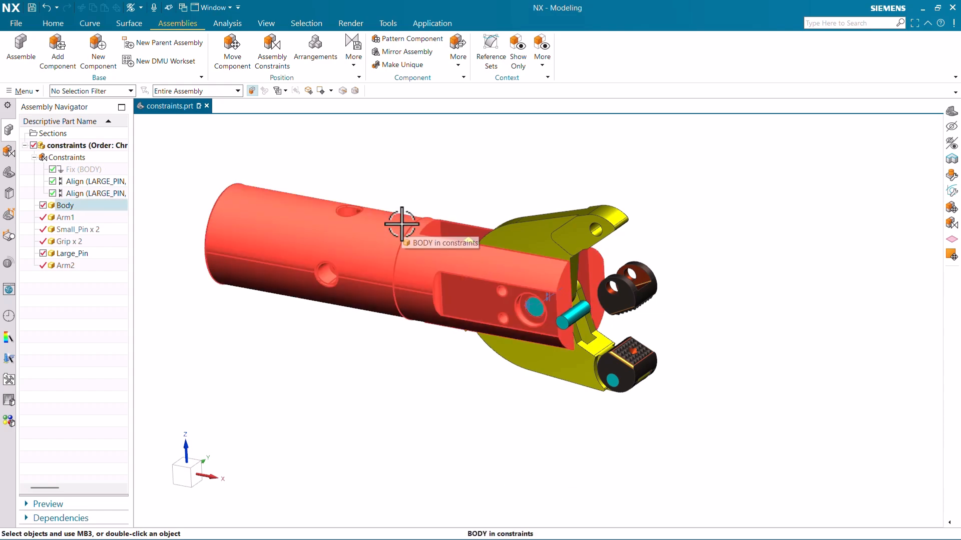
scroll(607, 295, "up", 2)
scroll(551, 268, "down", 2)
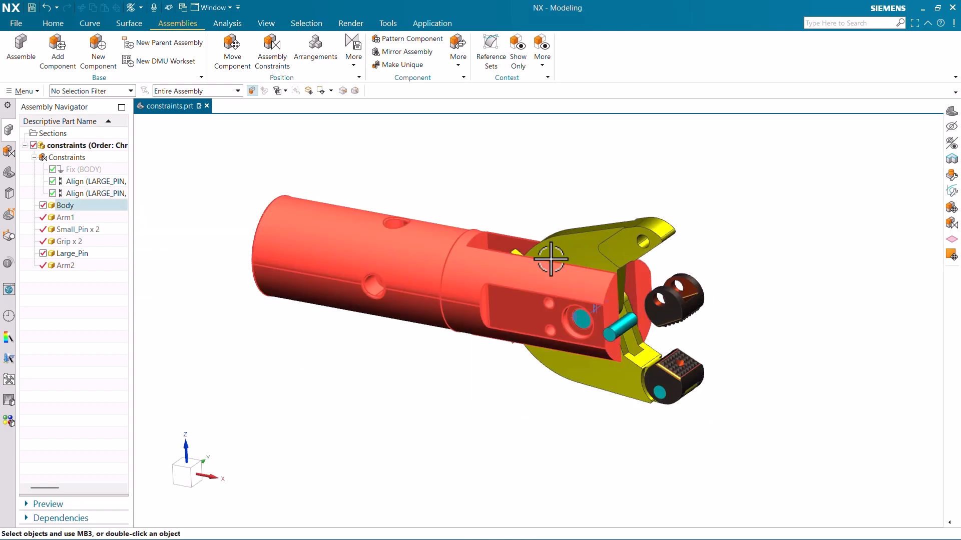
scroll(626, 300, "up", 2)
scroll(552, 332, "up", 3)
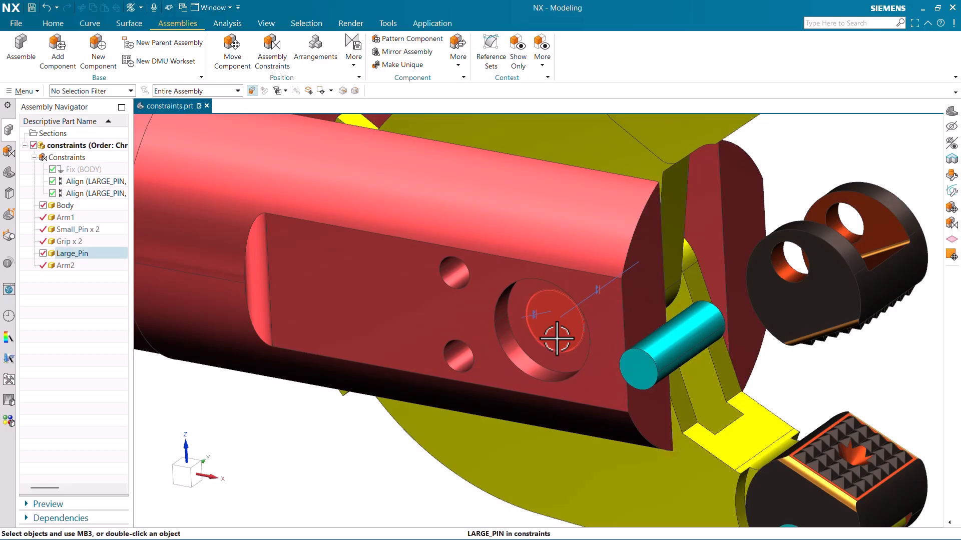
left_click(94, 257)
right_click(95, 256)
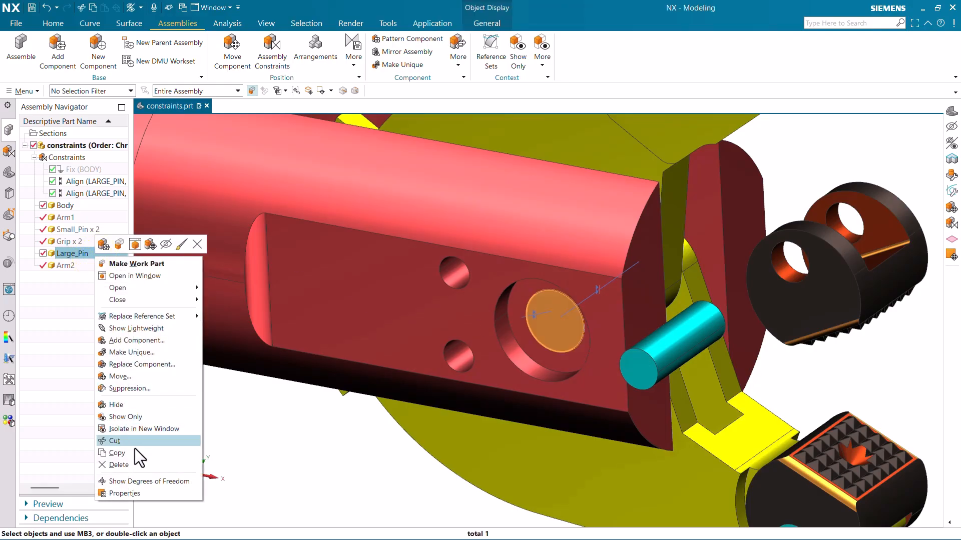
left_click(144, 481)
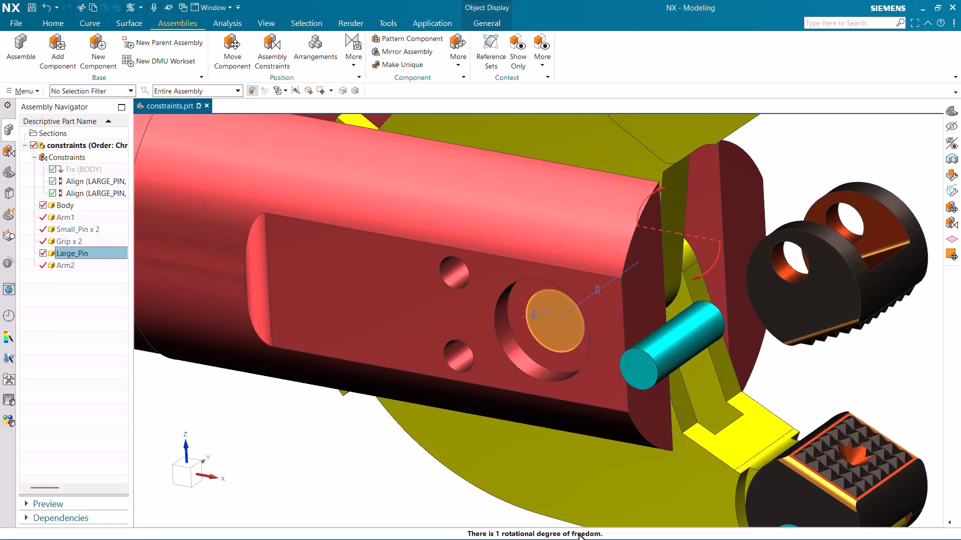
left_click(404, 447)
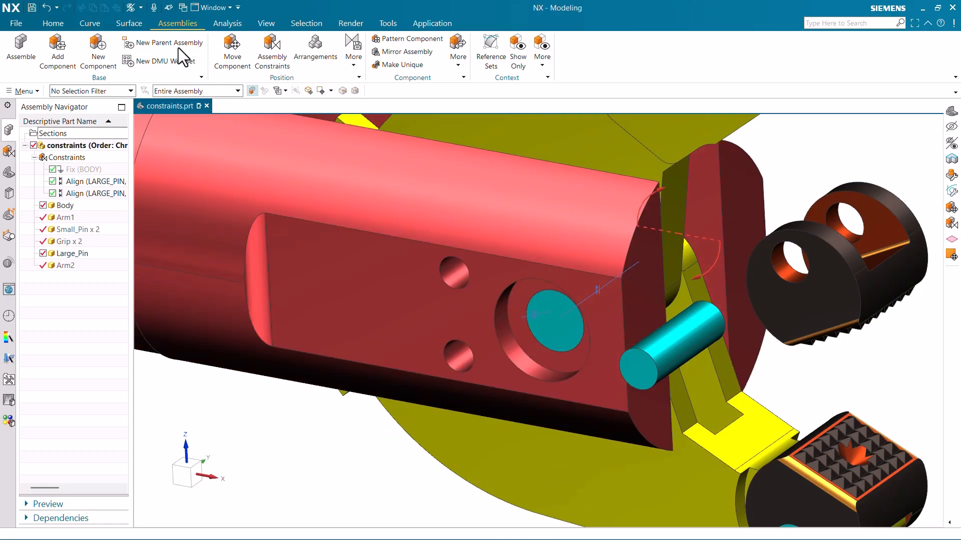
Review the Align/Lock constraint type without adding a constraint, then examine the gripper end with the loose small pin and upper grip
left_click(269, 52)
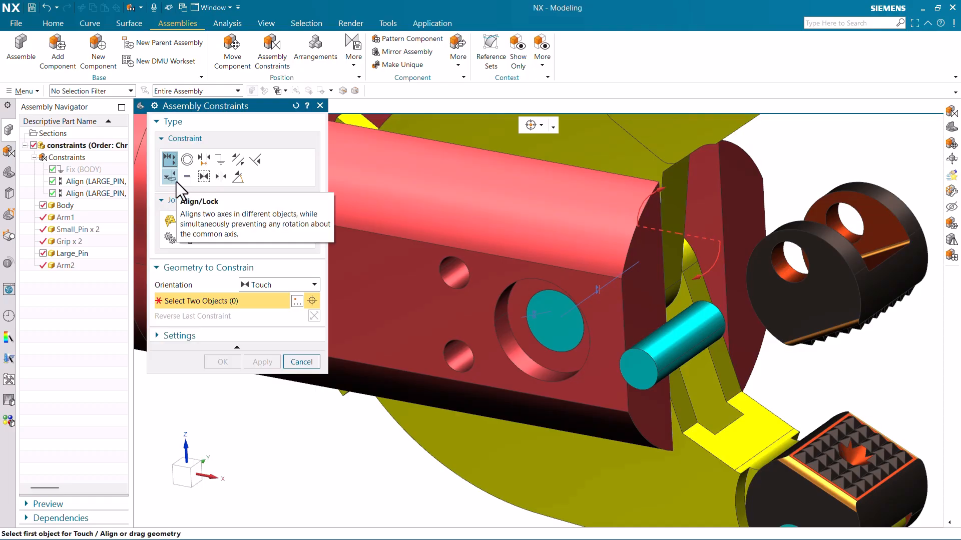
left_click(301, 363)
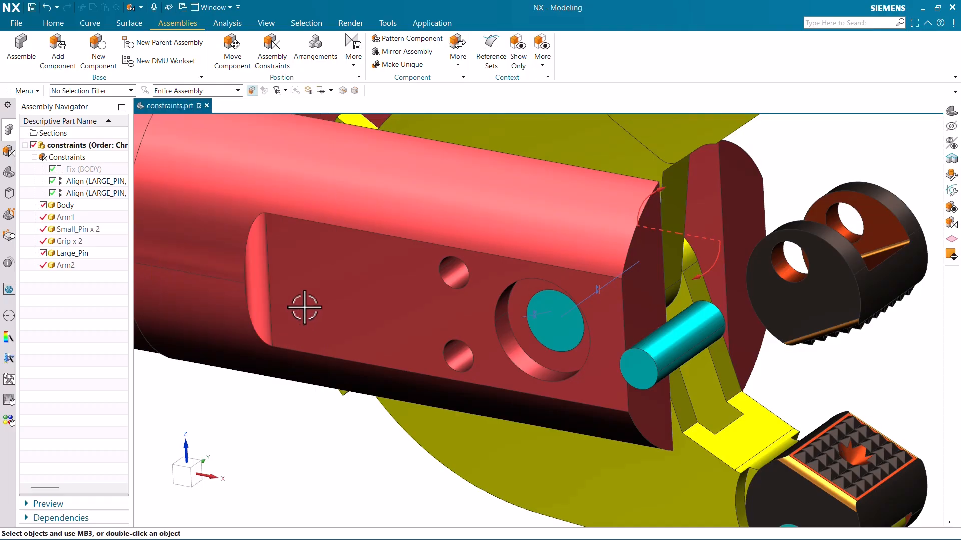
scroll(463, 290, "down", 5)
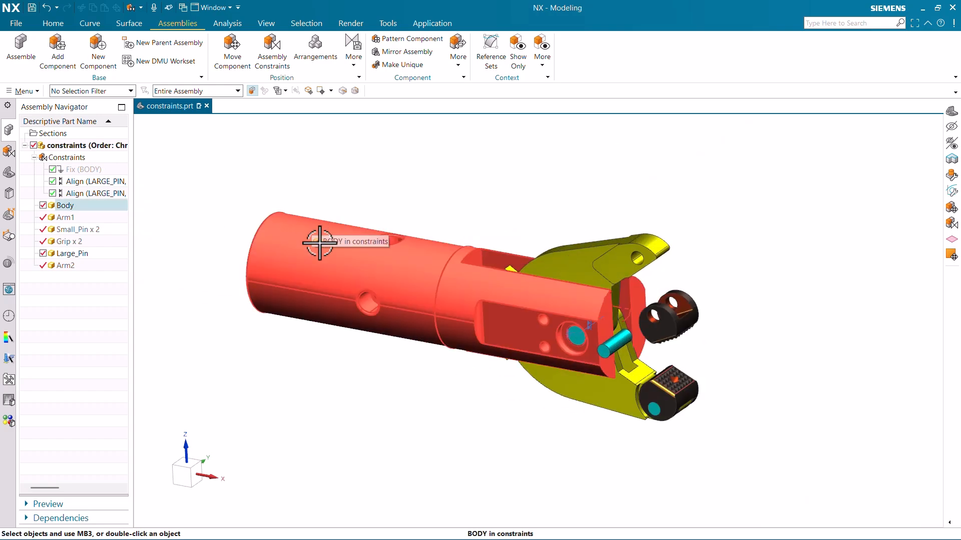
mouse_move(337, 266)
middle_mouse_down()
mouse_move(336, 250)
mouse_move(335, 262)
middle_mouse_up()
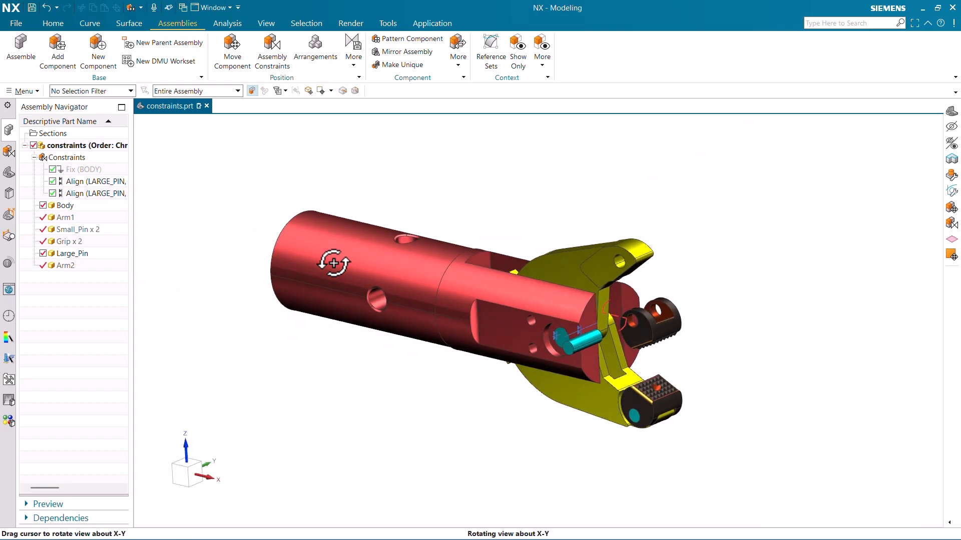
scroll(392, 224, "down", 2)
scroll(439, 317, "up", 3)
scroll(483, 350, "down", 1)
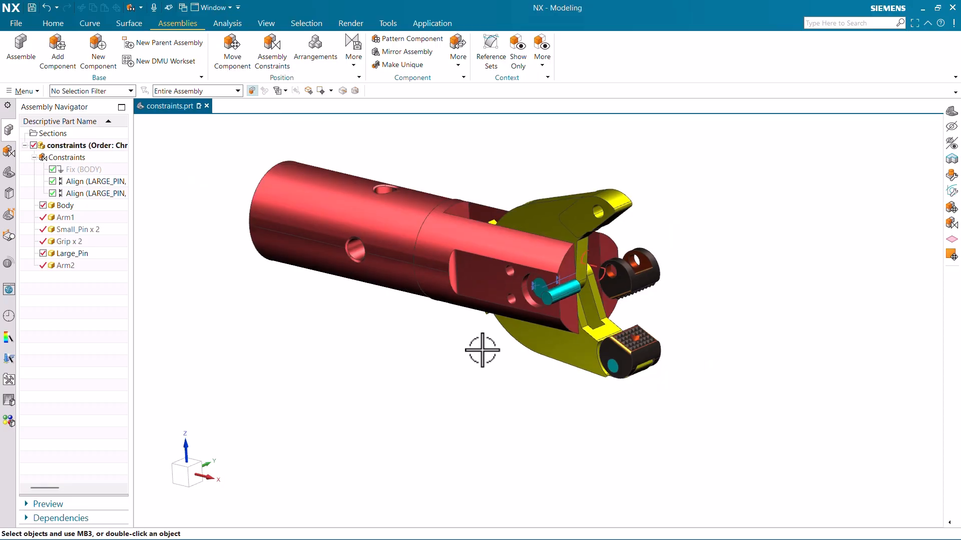
scroll(431, 184, "up", 1)
scroll(407, 149, "up", 1)
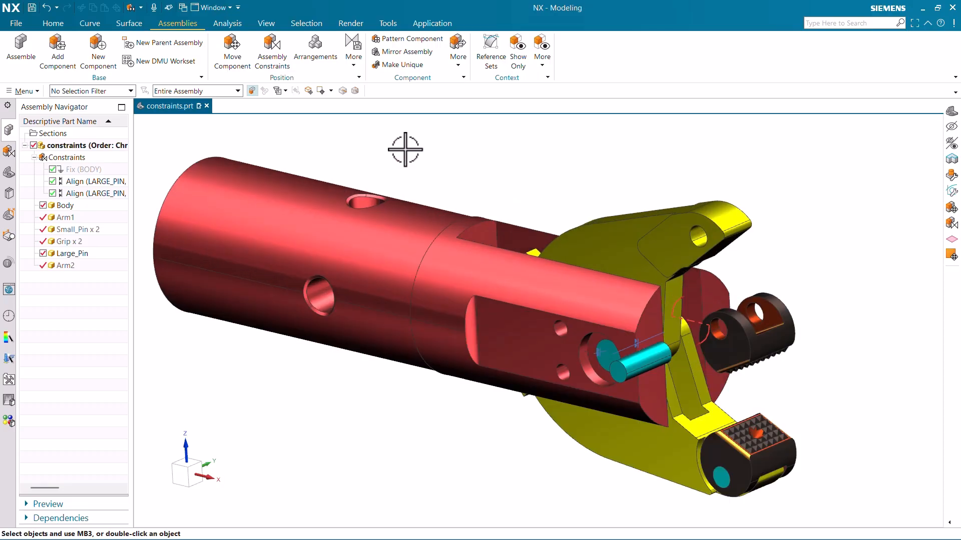
middle_click_drag(852, 265, 782, 255, "shift")
right_click(782, 256)
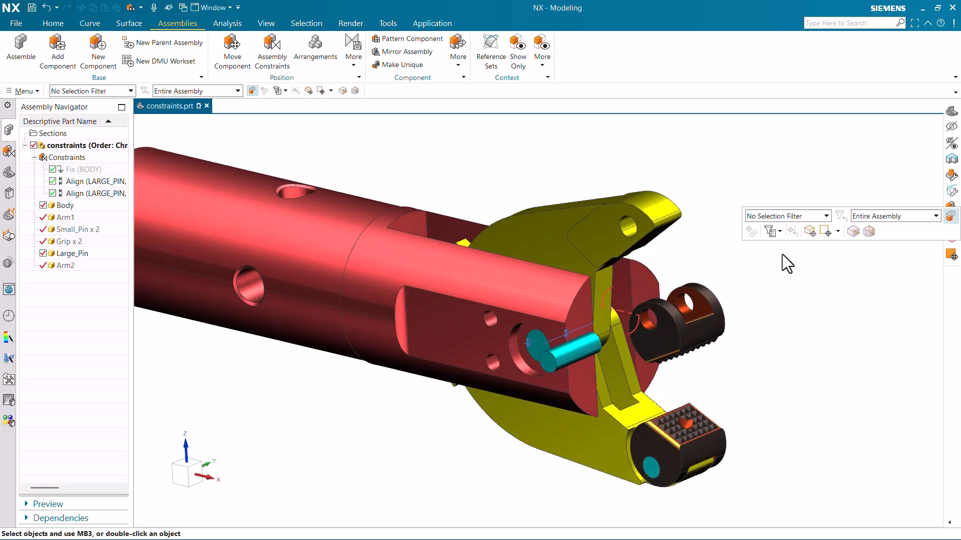
scroll(719, 268, "down", 1)
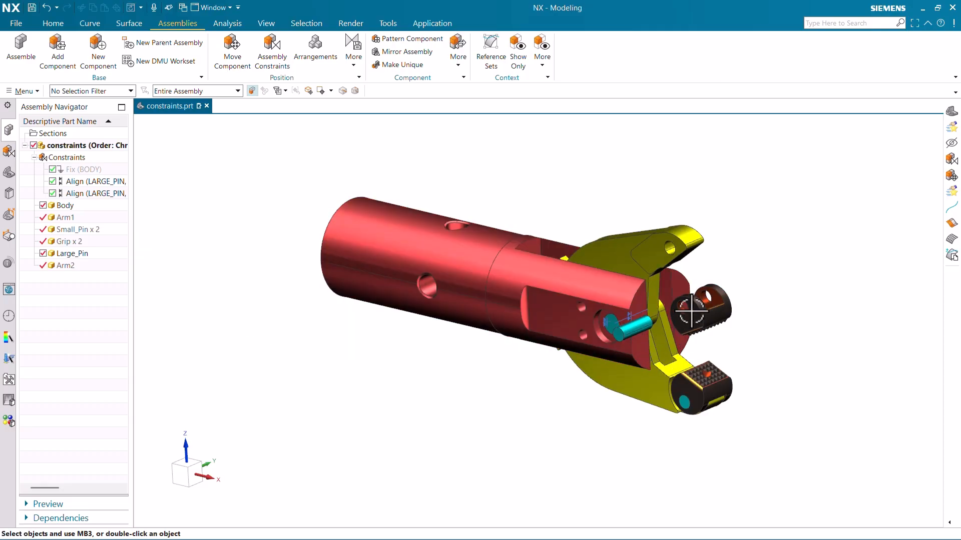
scroll(685, 312, "up", 1)
scroll(637, 332, "up", 1)
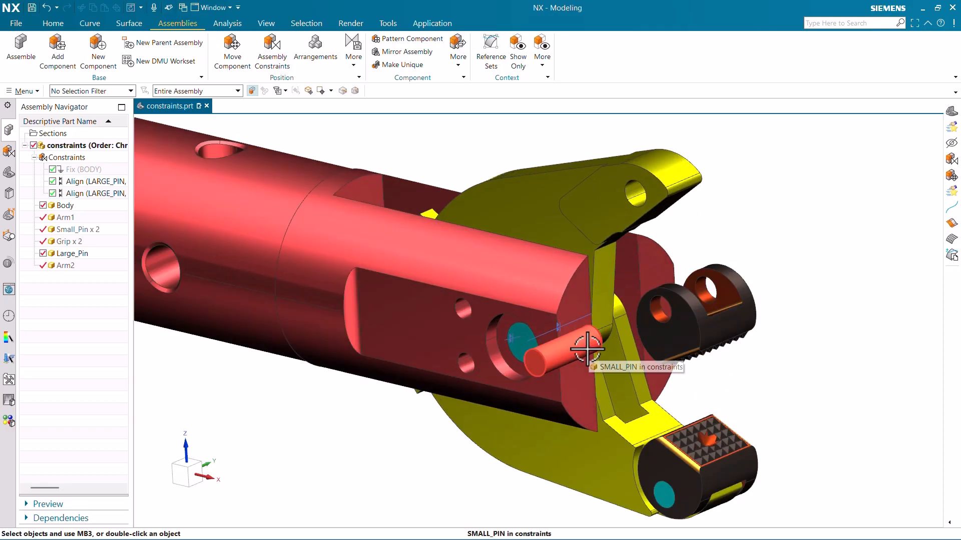
Align the loose small pin's centerline with the upper grip's hole using a Touch Align constraint with Infer Center/Axis orientation
left_click(574, 352)
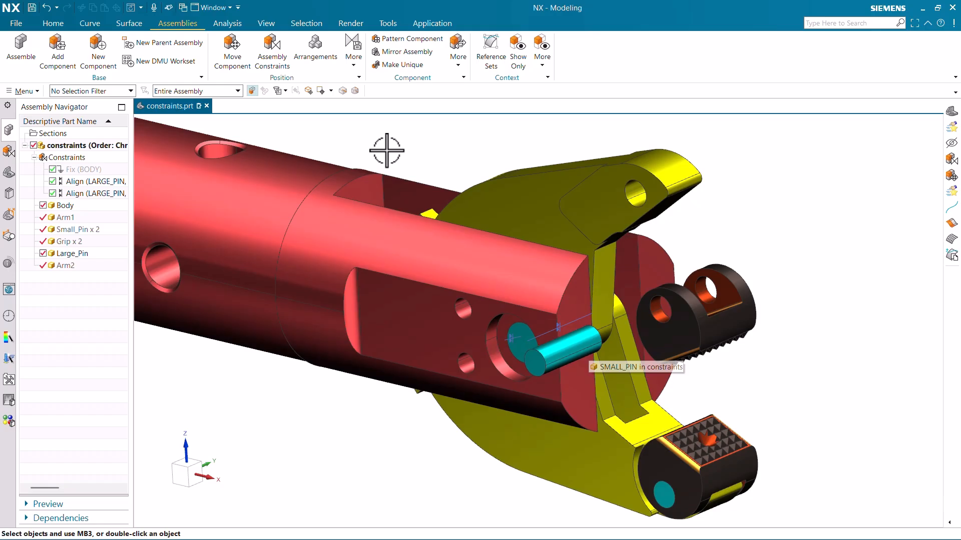
left_click(273, 59)
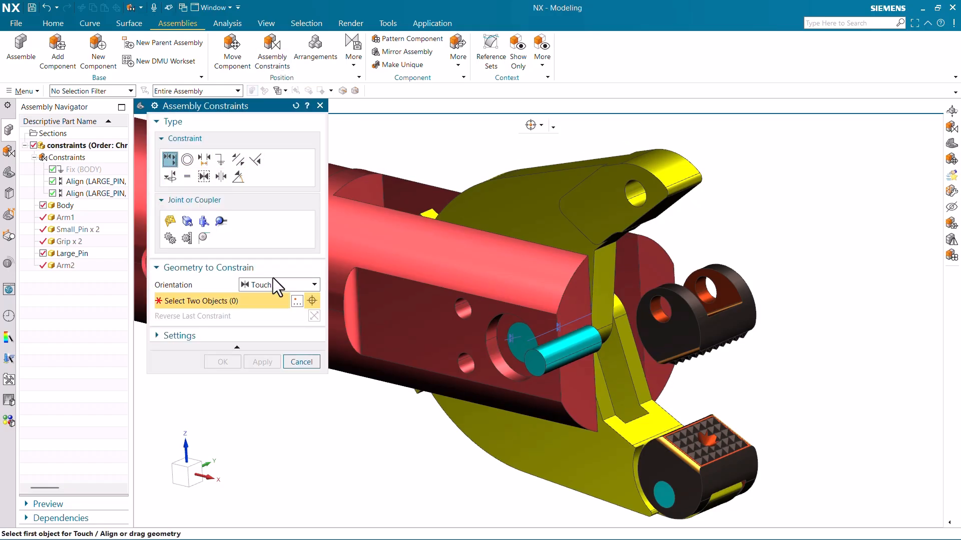
left_click(275, 286)
left_click(271, 340)
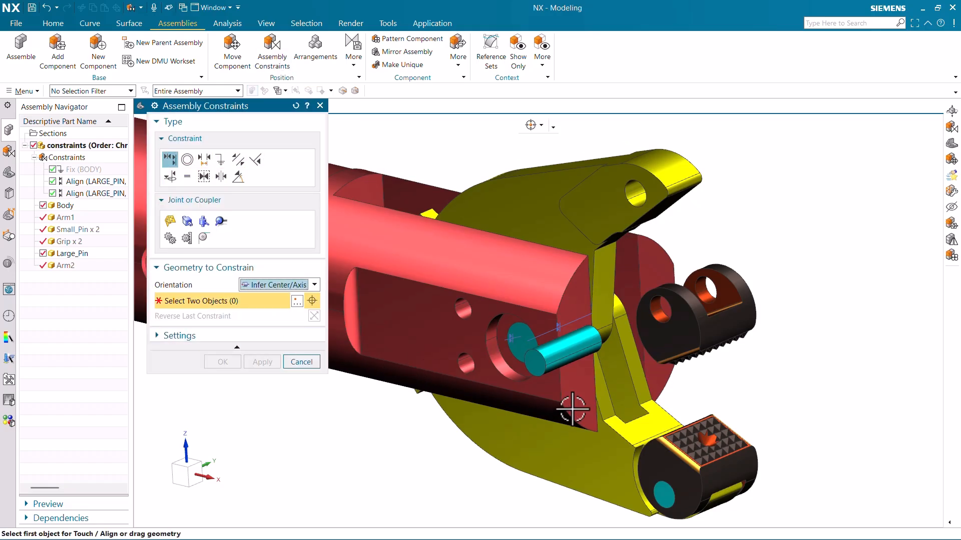
scroll(575, 334, "up", 5)
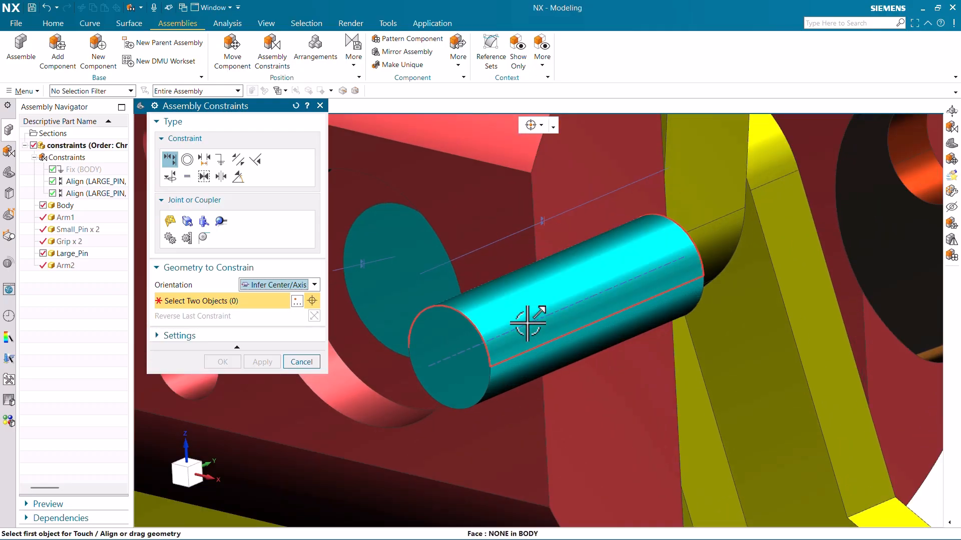
left_click(525, 326)
scroll(480, 317, "down", 5)
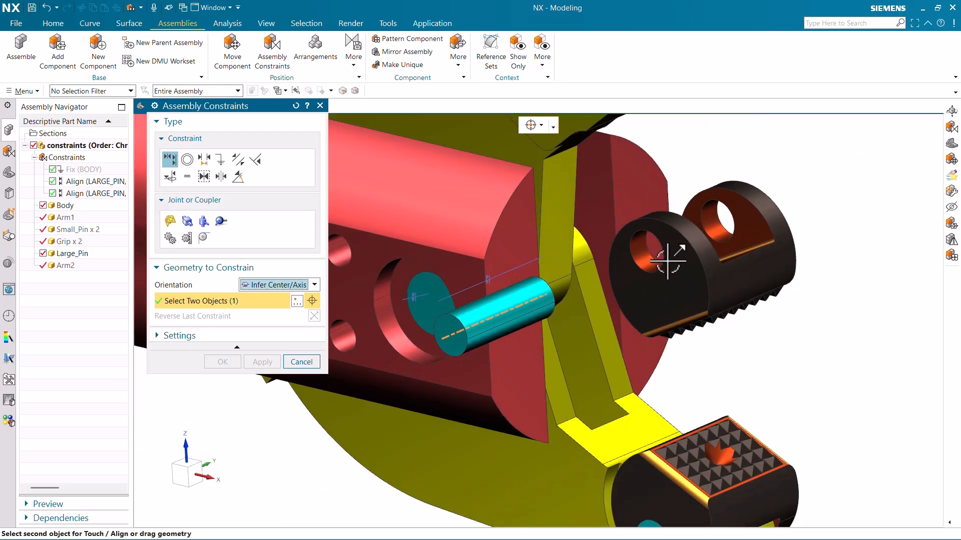
scroll(668, 261, "up", 2)
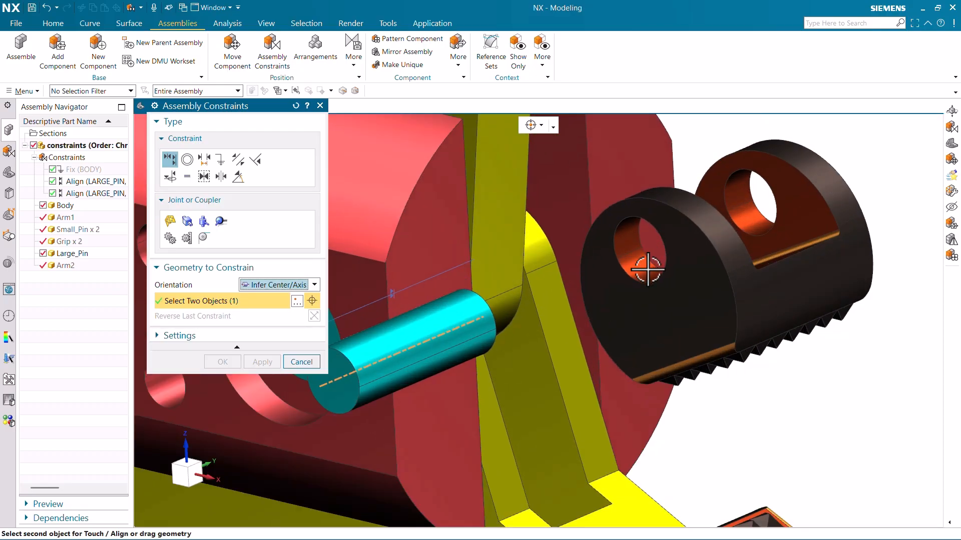
left_click(654, 243)
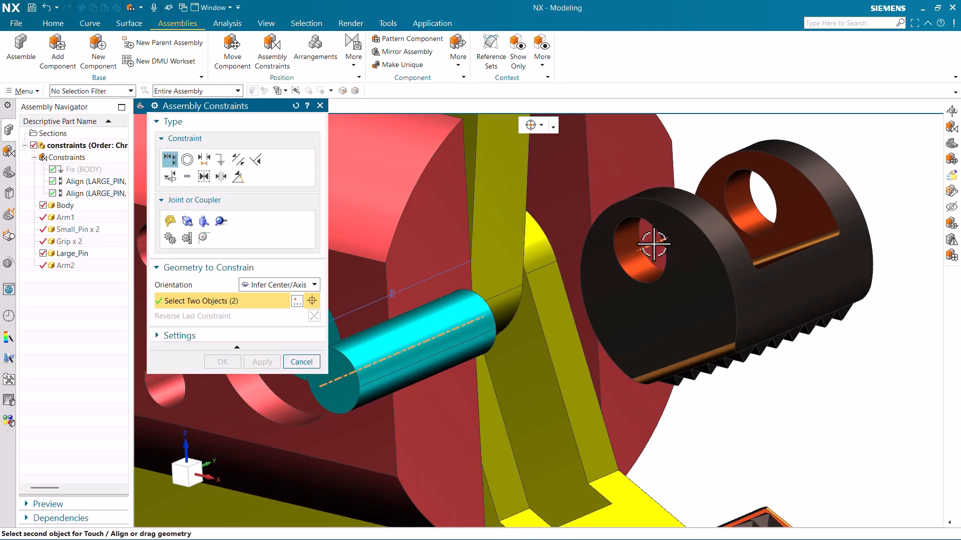
Add a Touch constraint between the small pin's end face and the upper grip's side face, reverse it to make them flush, and apply
left_click(274, 285)
left_click(270, 320)
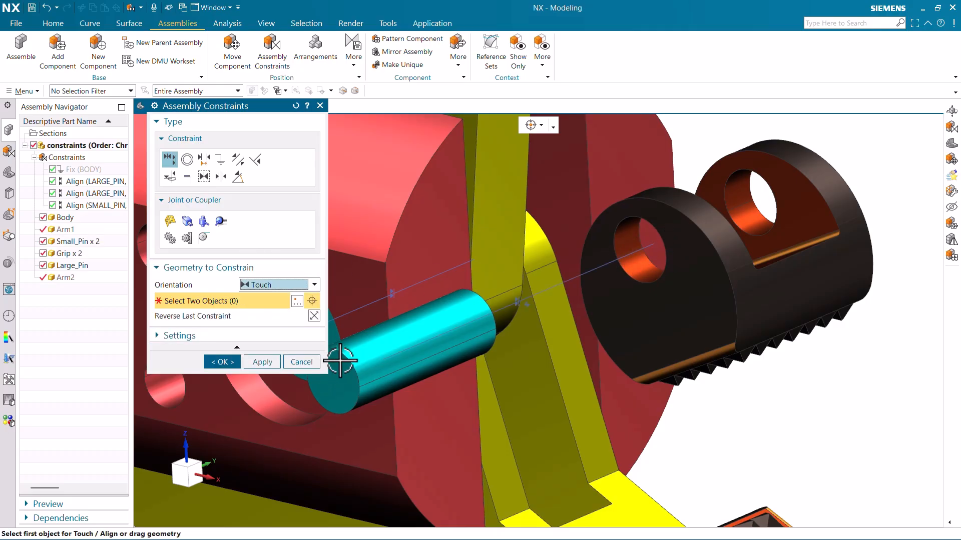
left_click(348, 382)
scroll(667, 285, "up", 2)
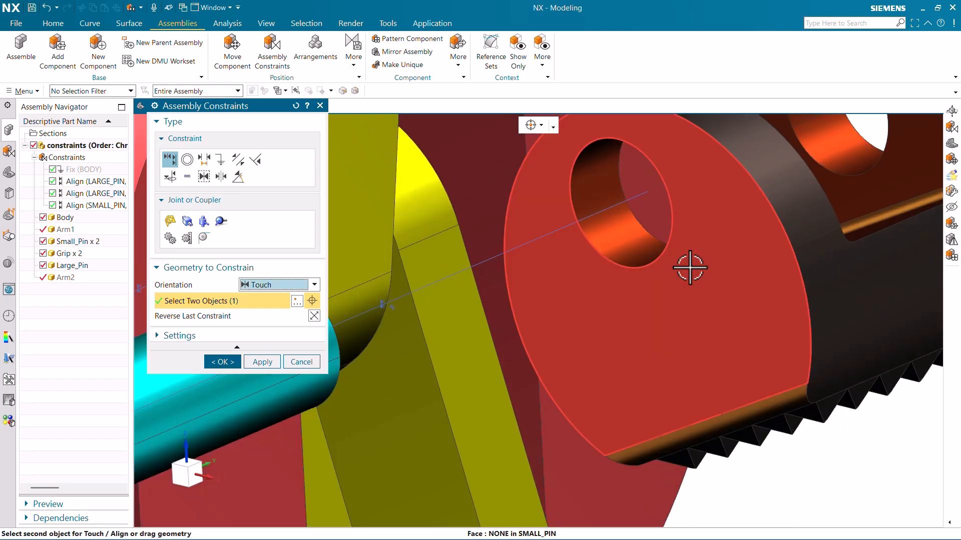
left_click(689, 268)
scroll(581, 325, "down", 2)
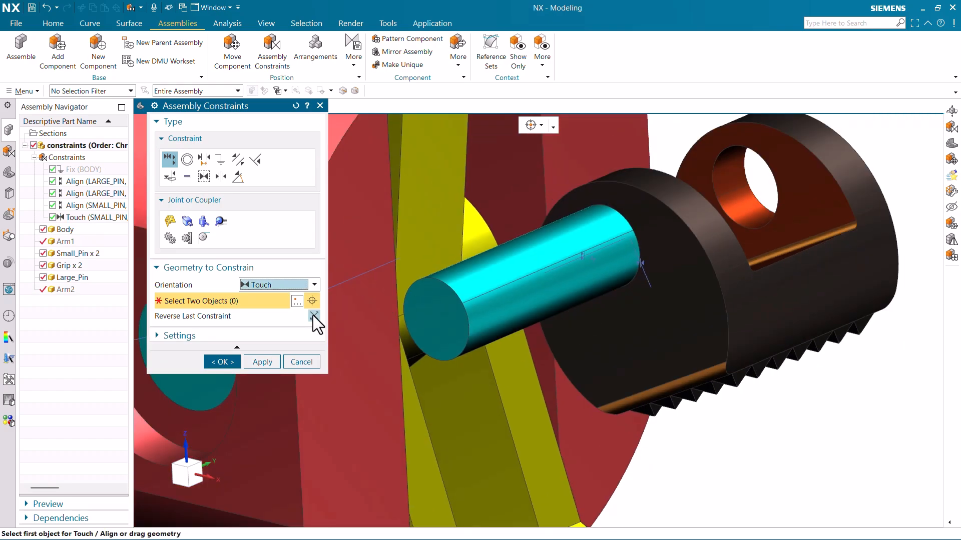
left_click(314, 315)
scroll(575, 326, "down", 3)
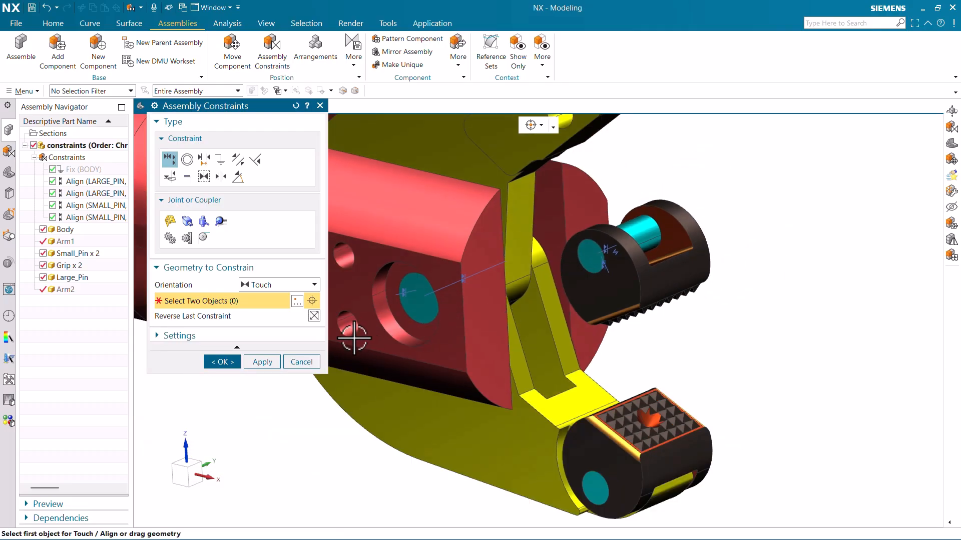
left_click(274, 359)
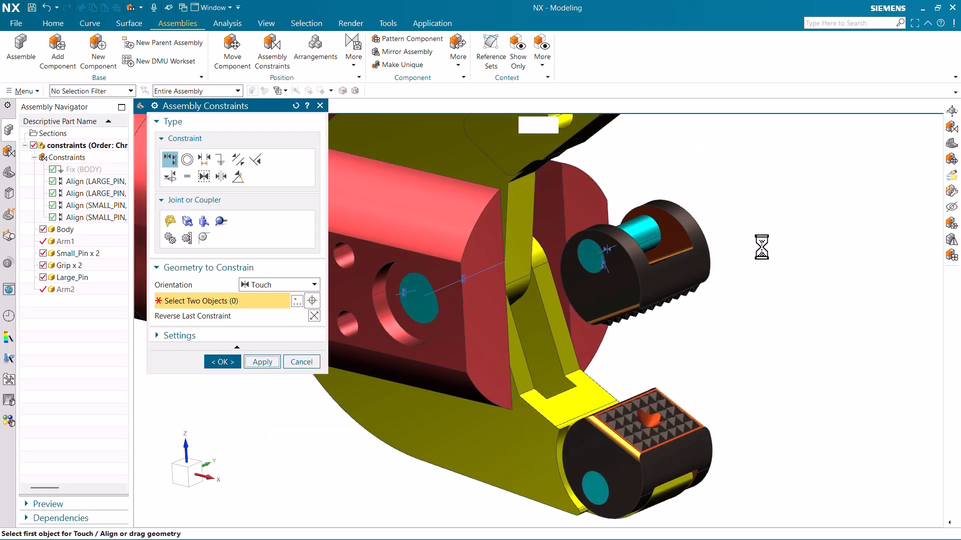
Align the small pin's centerline with the upper arm's end hole using Infer Center/Axis, accept the constraint, and restore the trimetric view
scroll(695, 218, "up", 2)
left_click(262, 288)
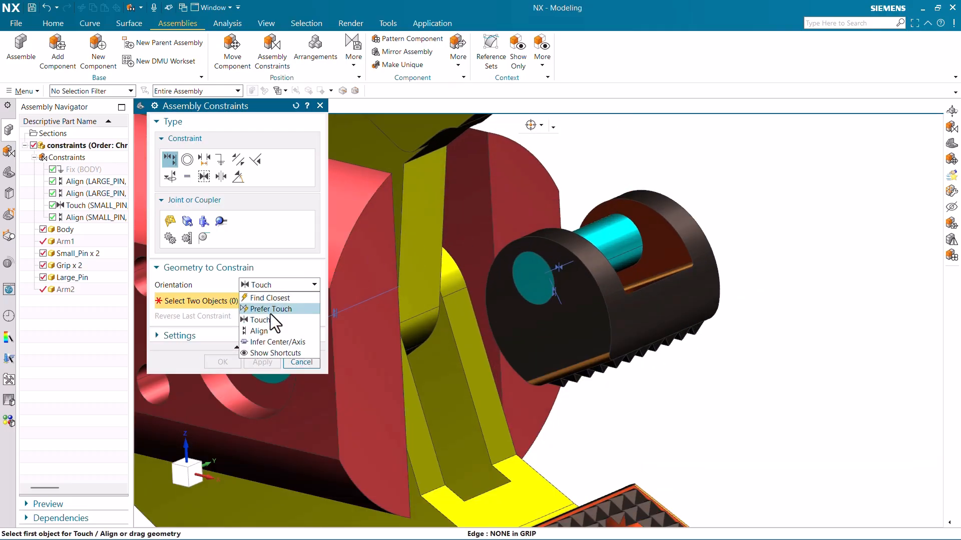
left_click(273, 343)
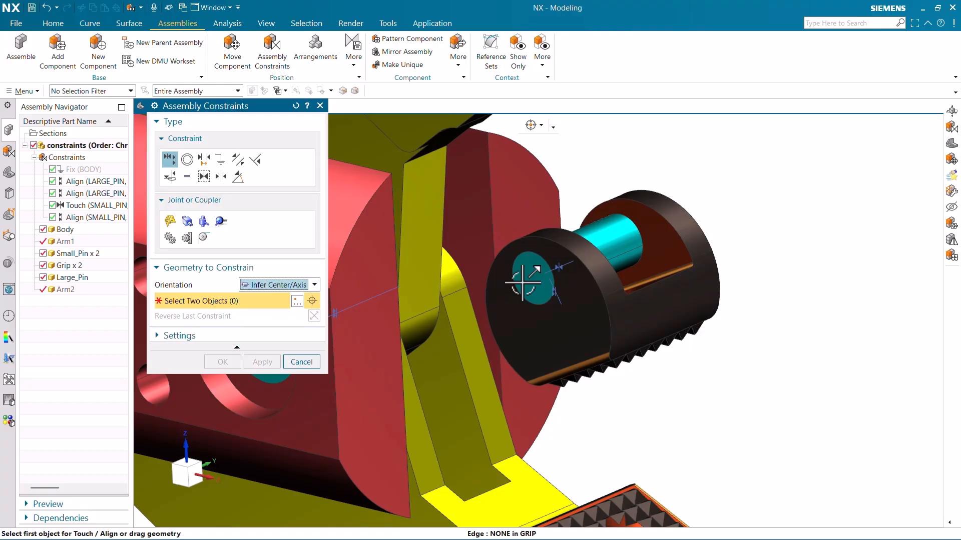
left_click(608, 247)
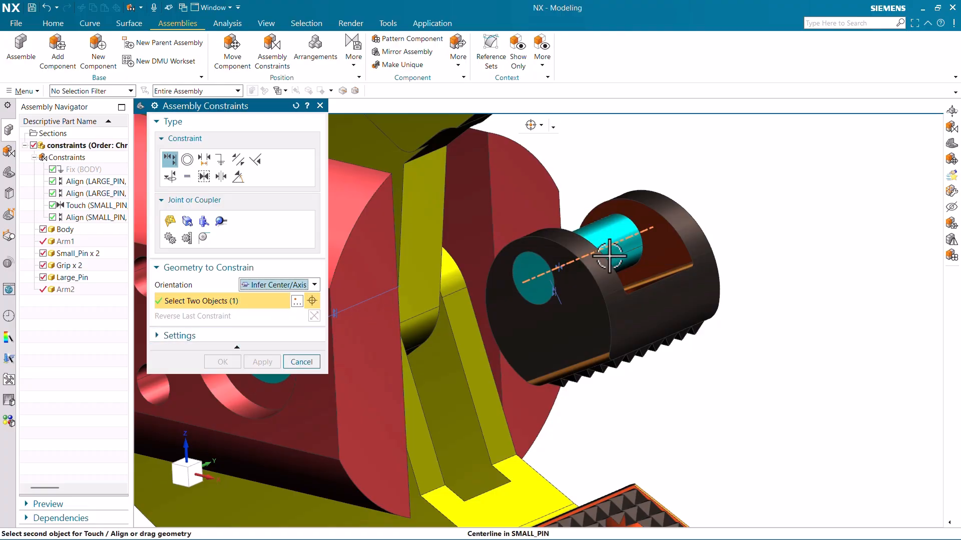
scroll(643, 321, "down", 6)
scroll(594, 245, "up", 3)
scroll(591, 229, "up", 3)
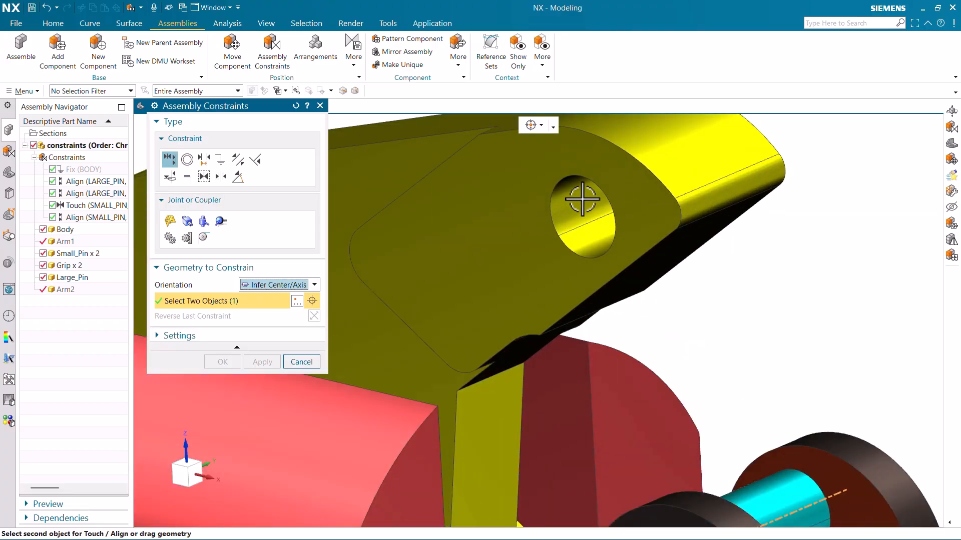
left_click(595, 214)
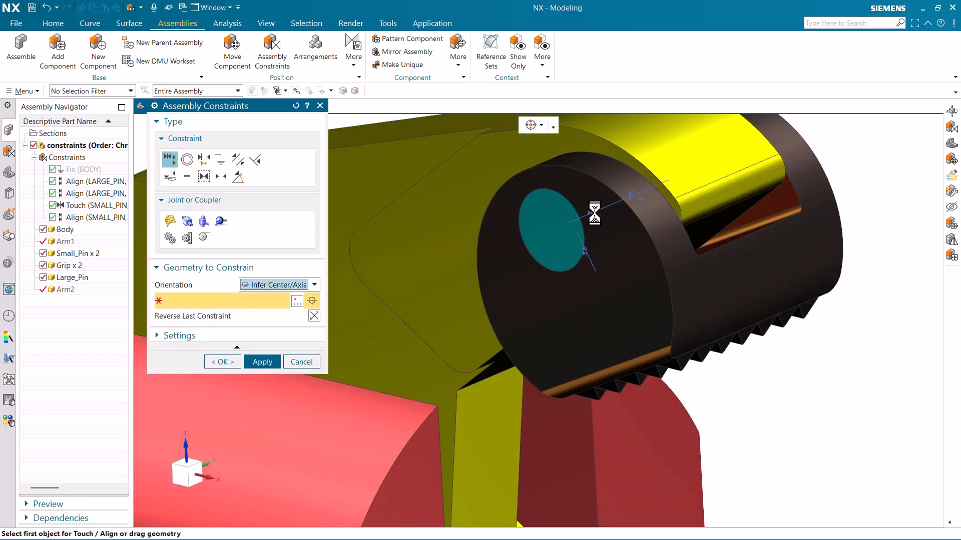
scroll(564, 281, "down", 5)
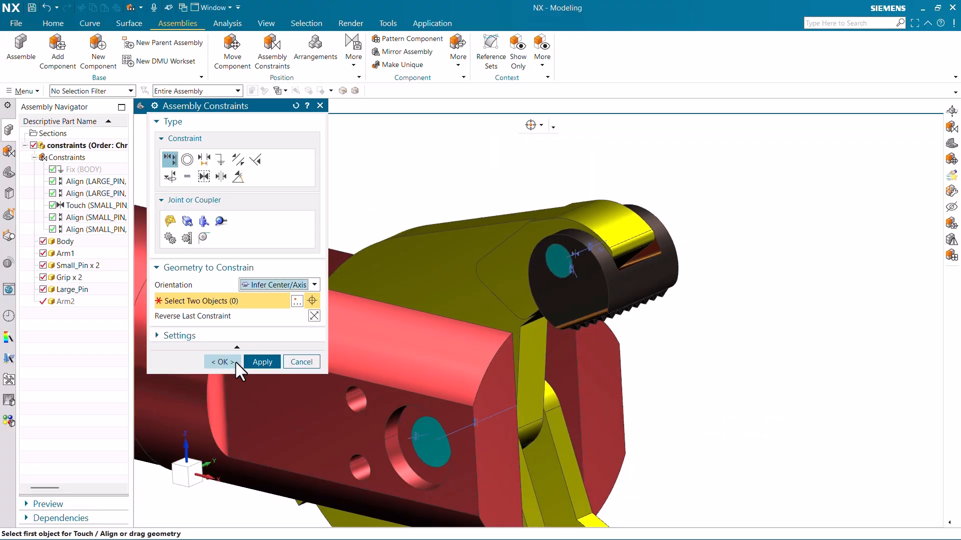
left_click(235, 361)
mouse_move(637, 253)
middle_mouse_down()
mouse_move(590, 273)
mouse_move(635, 264)
middle_mouse_up()
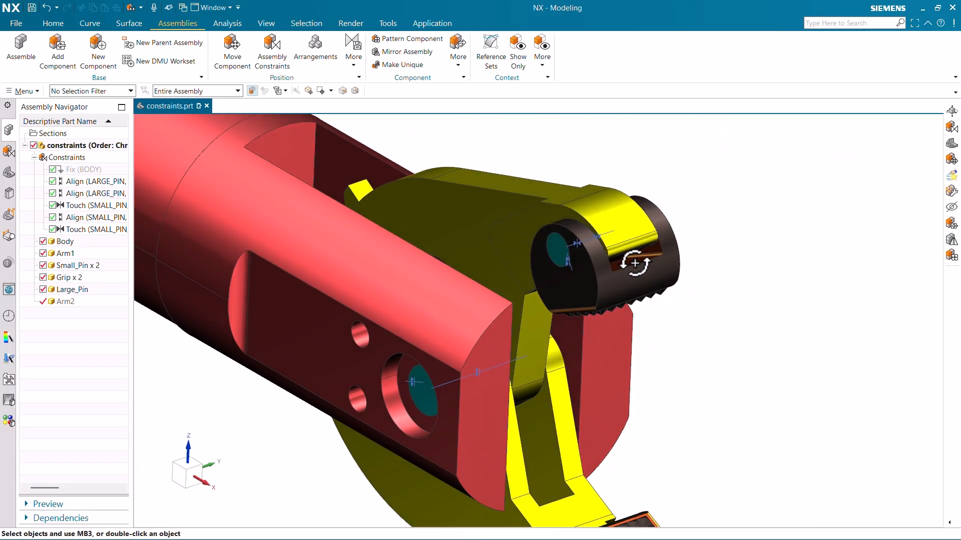
key("Home")
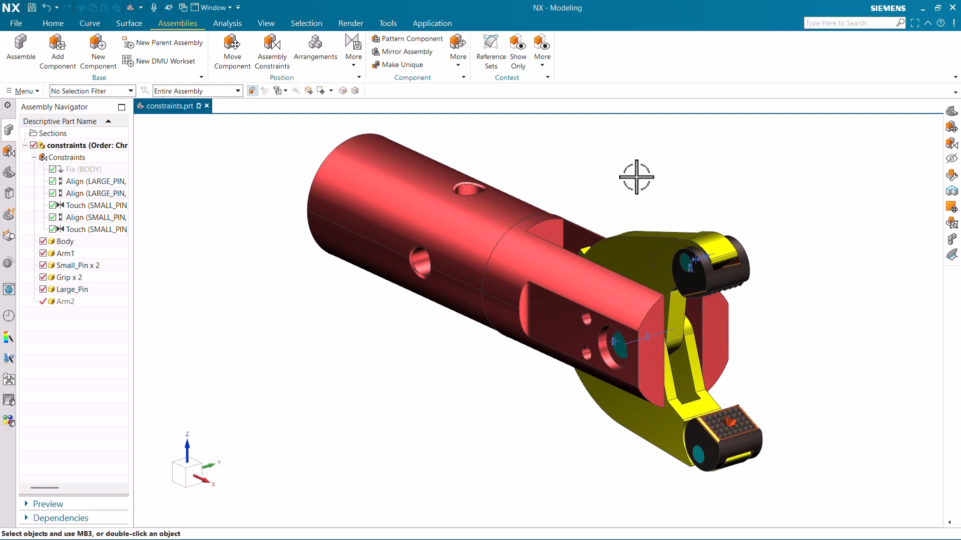
Review the orientation options of the Touch Align constraint, keep Infer Center/Axis, and leave Assembly Constraints without adding anything
left_click(279, 44)
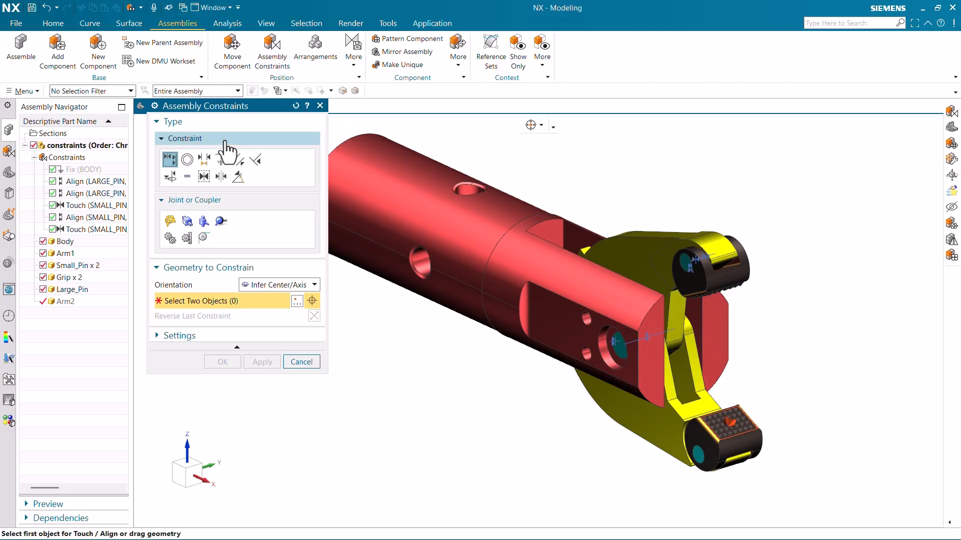
left_click(260, 287)
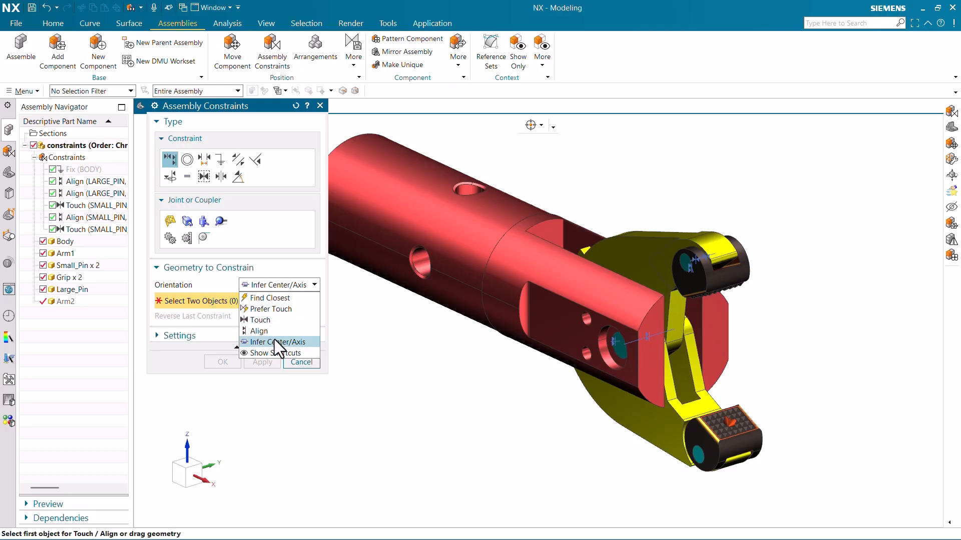
left_click(172, 363)
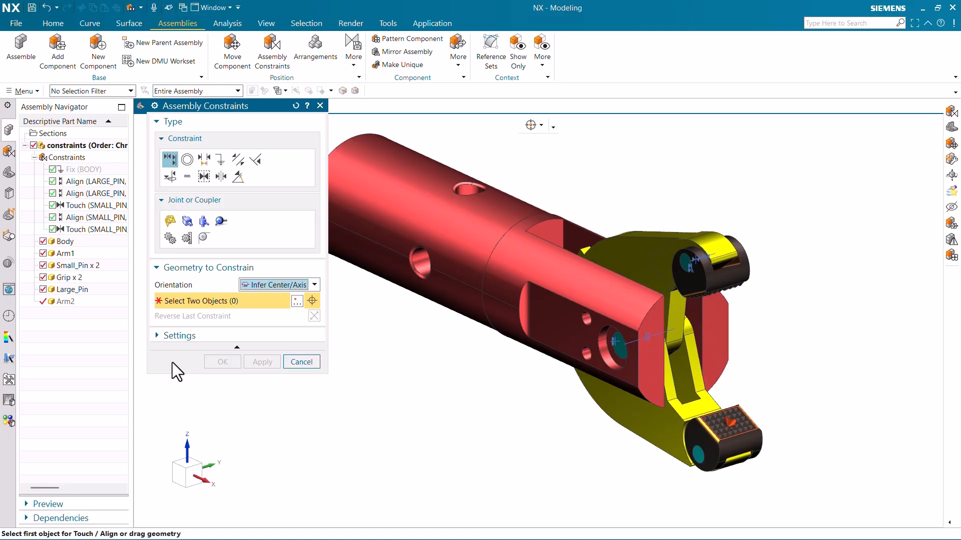
left_click(297, 364)
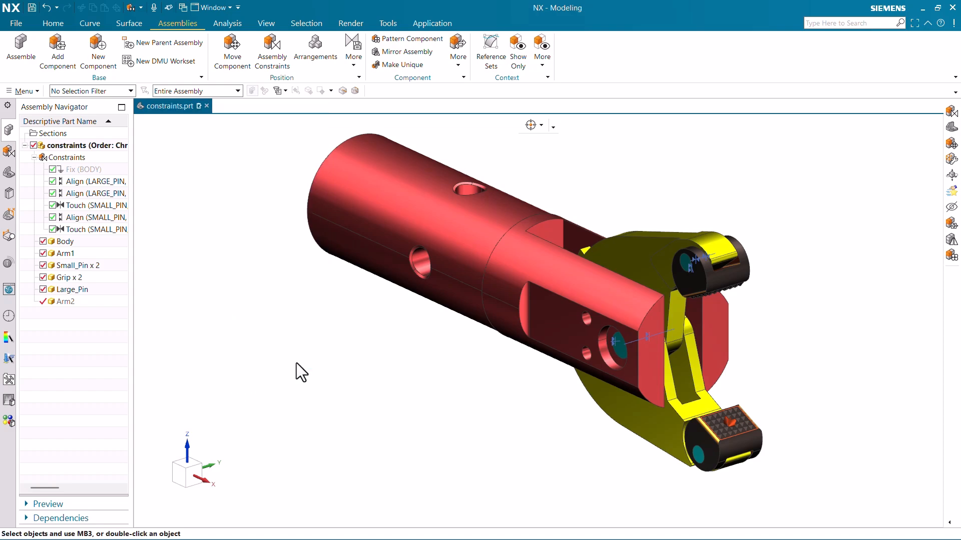